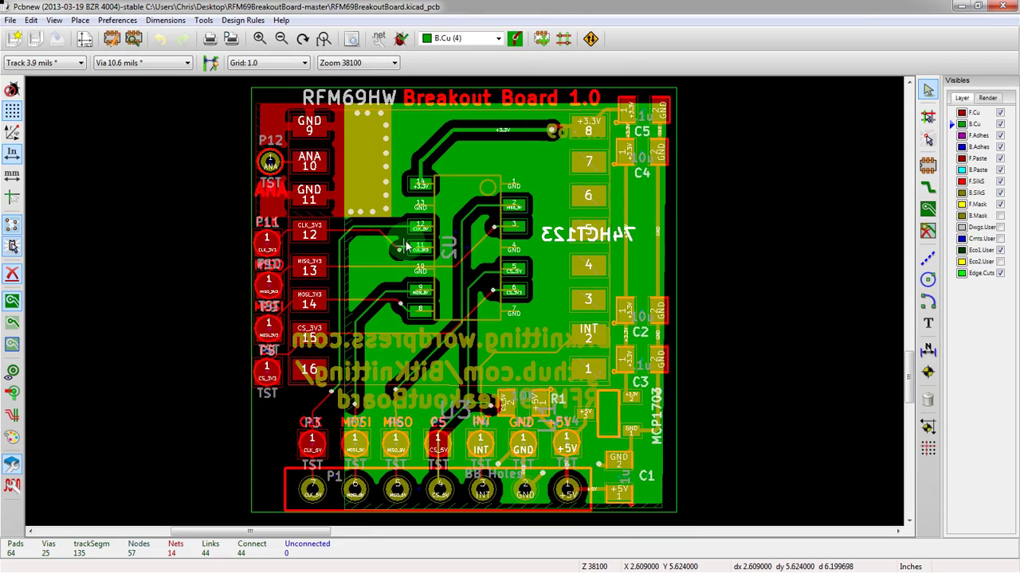
# Zoom and pan to bring the board's top-left corner into view
pyautogui.scroll(1, 407, 233)
pyautogui.scroll(-2, 375, 183)
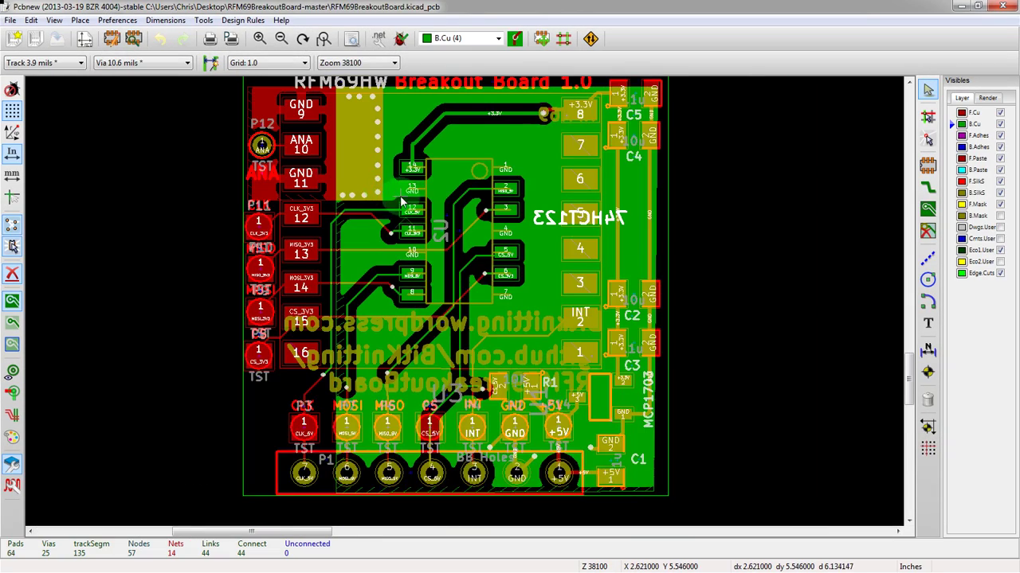
pyautogui.scroll(1, 323, 143)
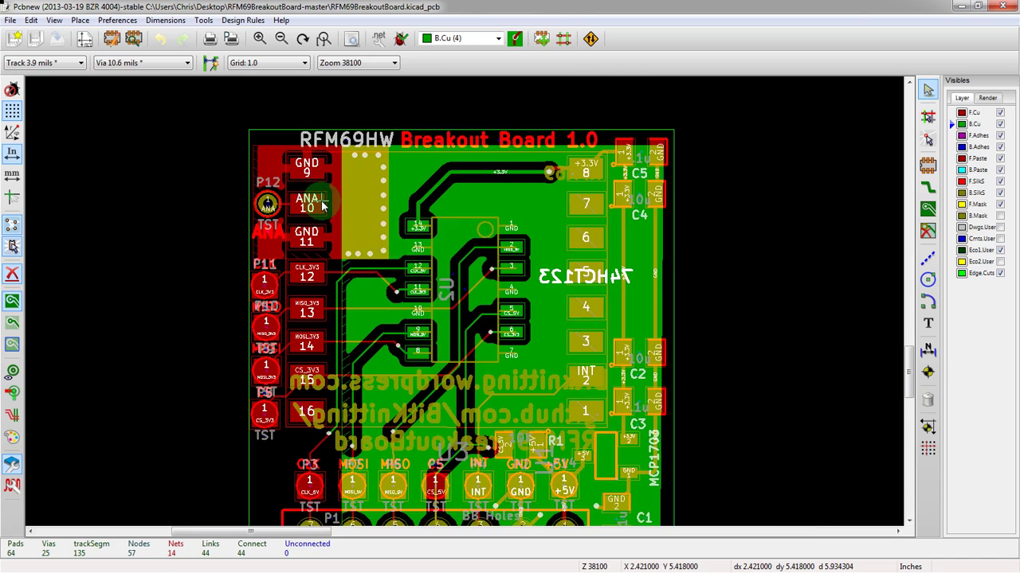
pyautogui.scroll(2, 322, 206)
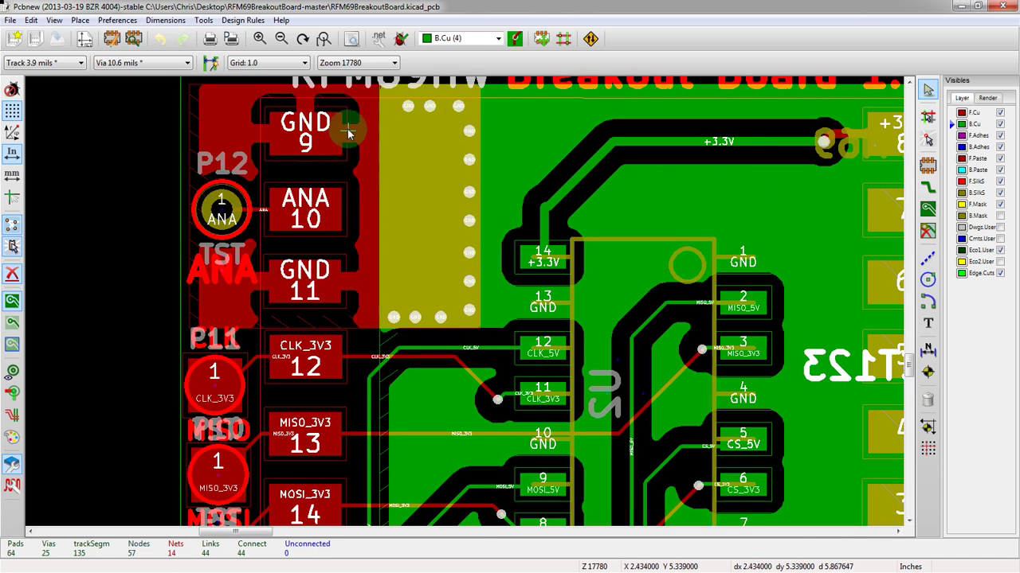
pyautogui.scroll(1, 291, 175)
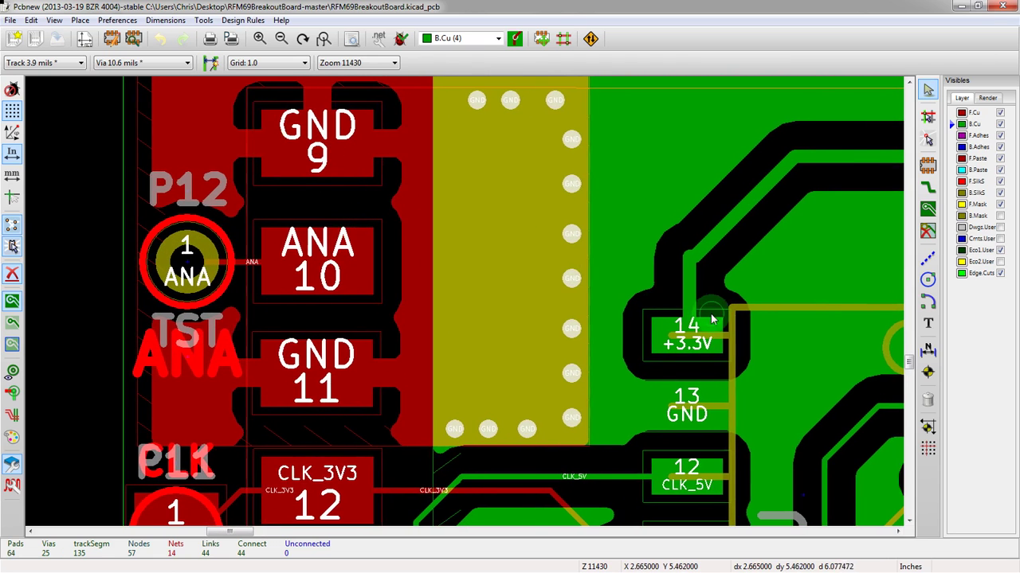
pyautogui.scroll(-1, 713, 318)
pyautogui.scroll(-2, 592, 255)
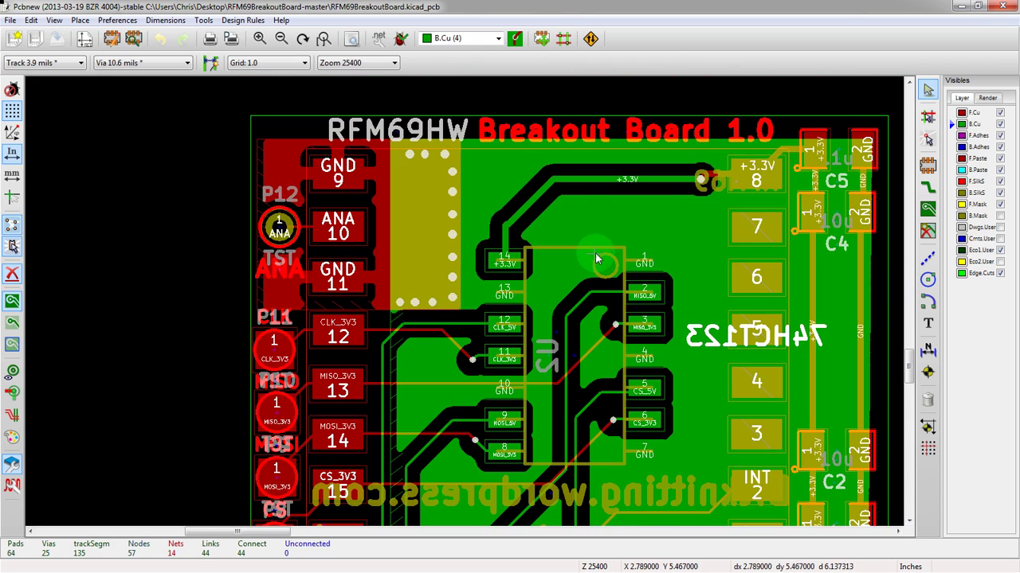
pyautogui.scroll(1, 591, 277)
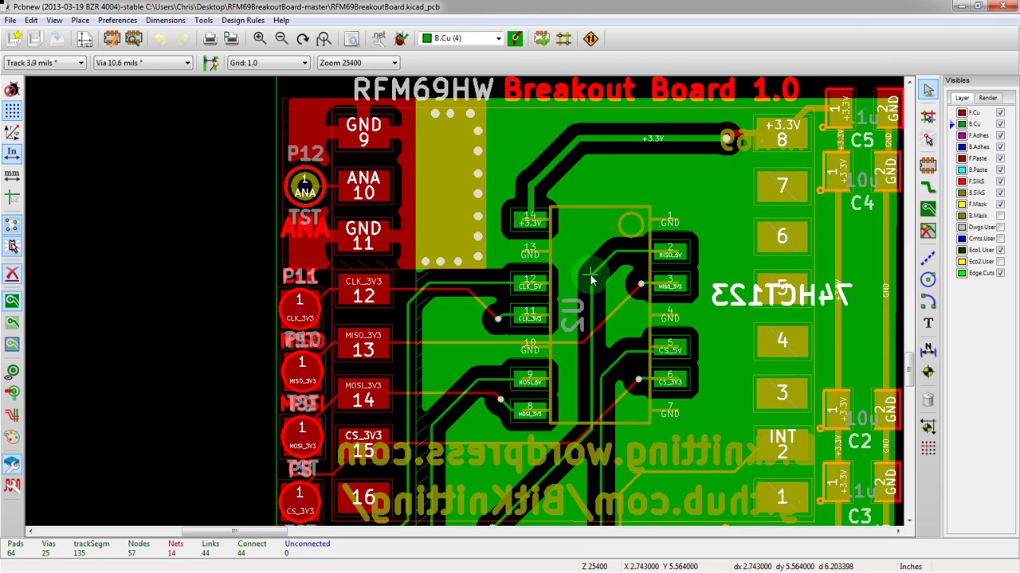
pyautogui.scroll(2, 344, 249)
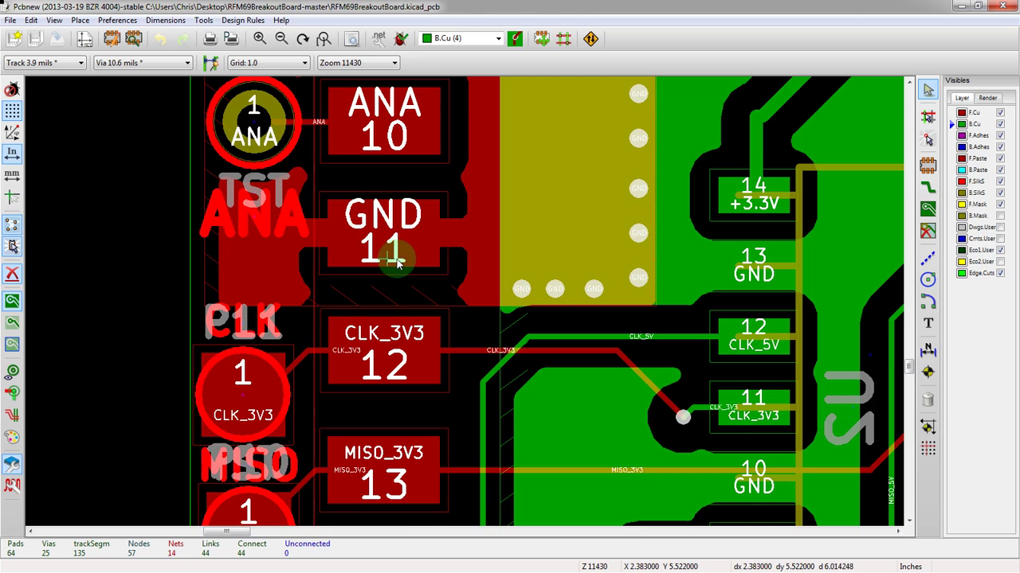
pyautogui.moveTo(472, 268); pyautogui.dragTo(411, 398, button='middle')
# Set the GND copper zone's pad connection to Thermal relief
pyautogui.click(928, 208)
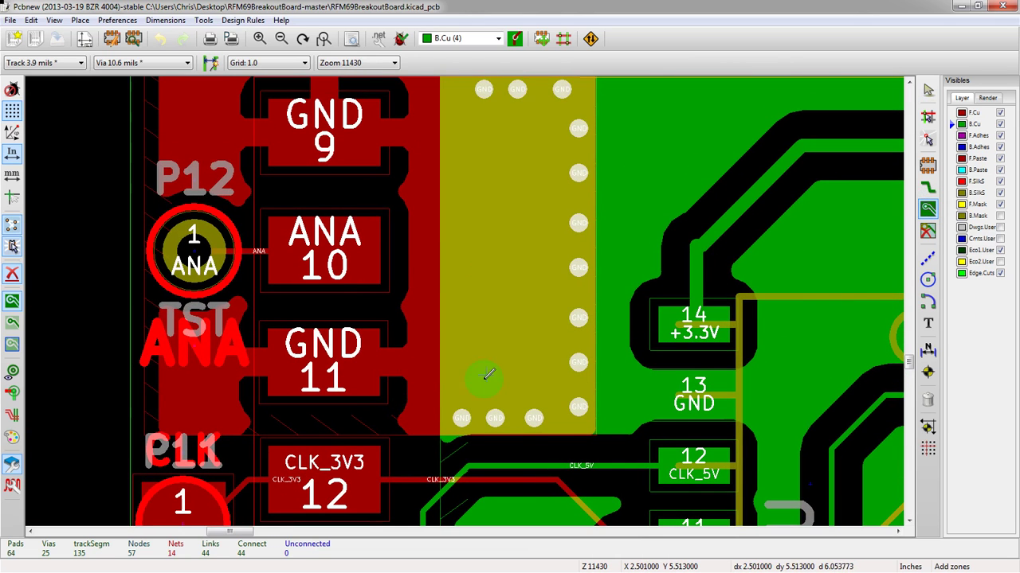
pyautogui.scroll(-2, 484, 378)
pyautogui.scroll(1, 478, 387)
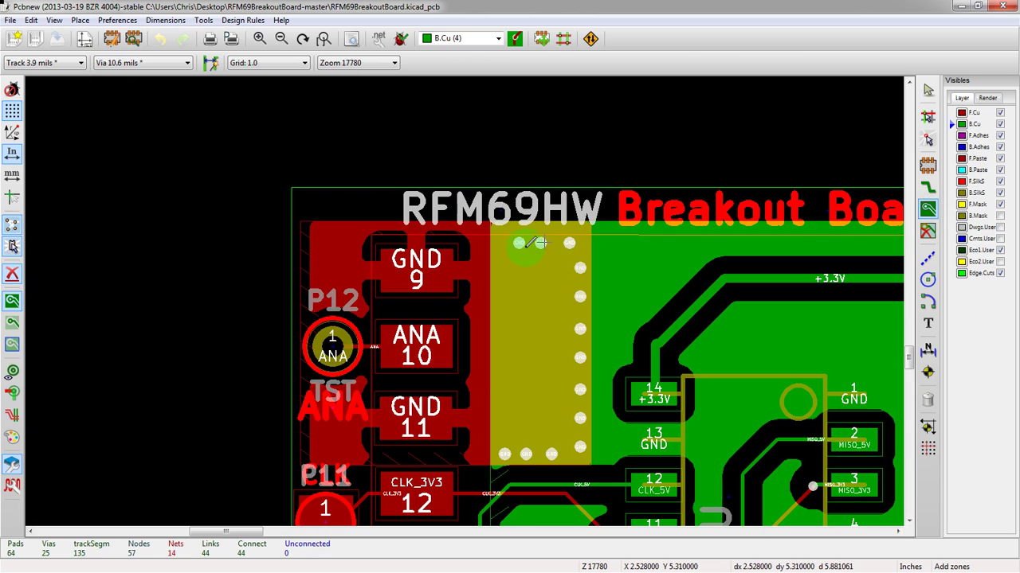
pyautogui.click(348, 218)
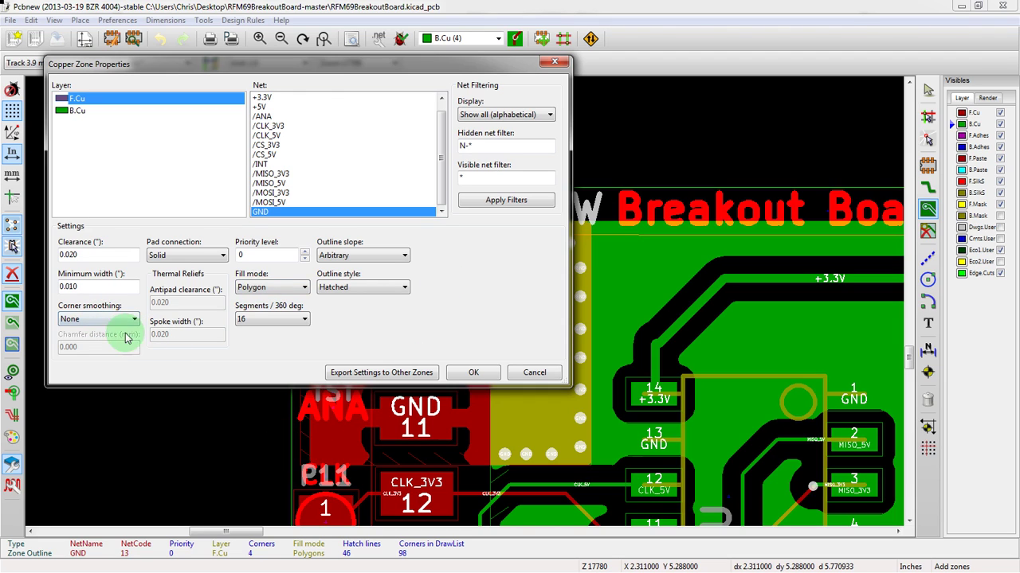
pyautogui.click(159, 259)
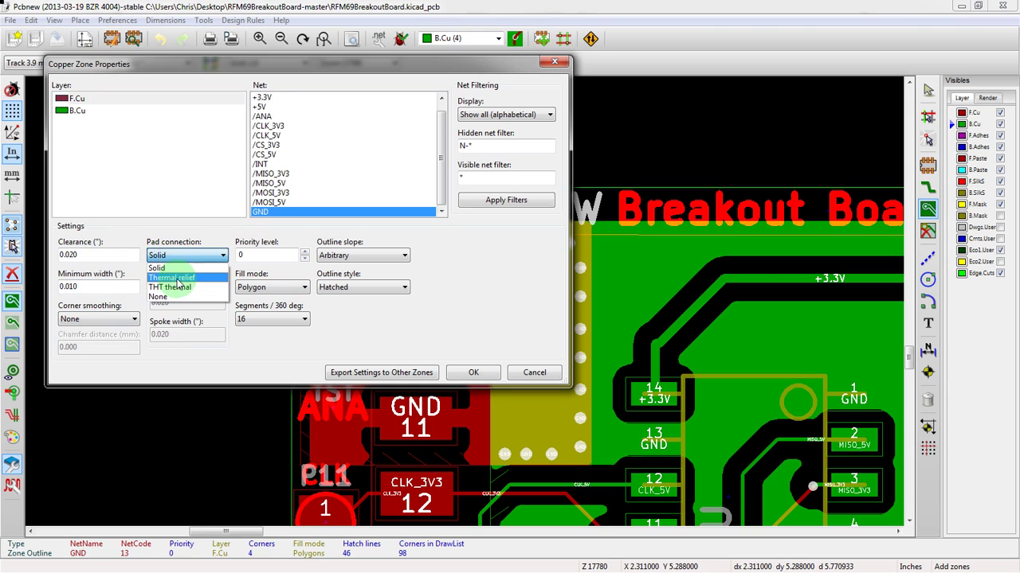
pyautogui.click(176, 278)
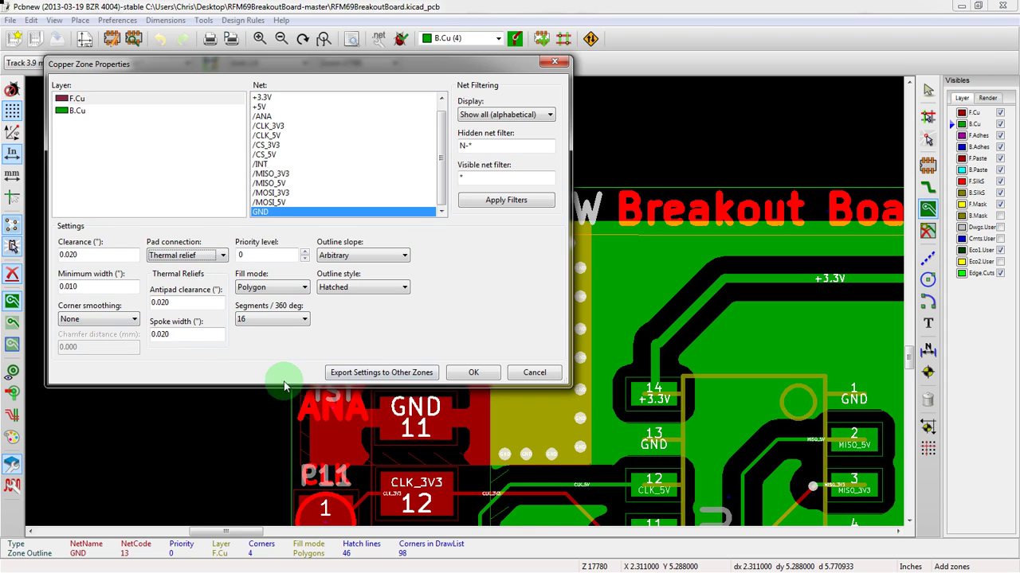
pyautogui.click(473, 373)
# Refill all copper zones, then close the reopened zone settings unchanged
pyautogui.rightClick(364, 256)
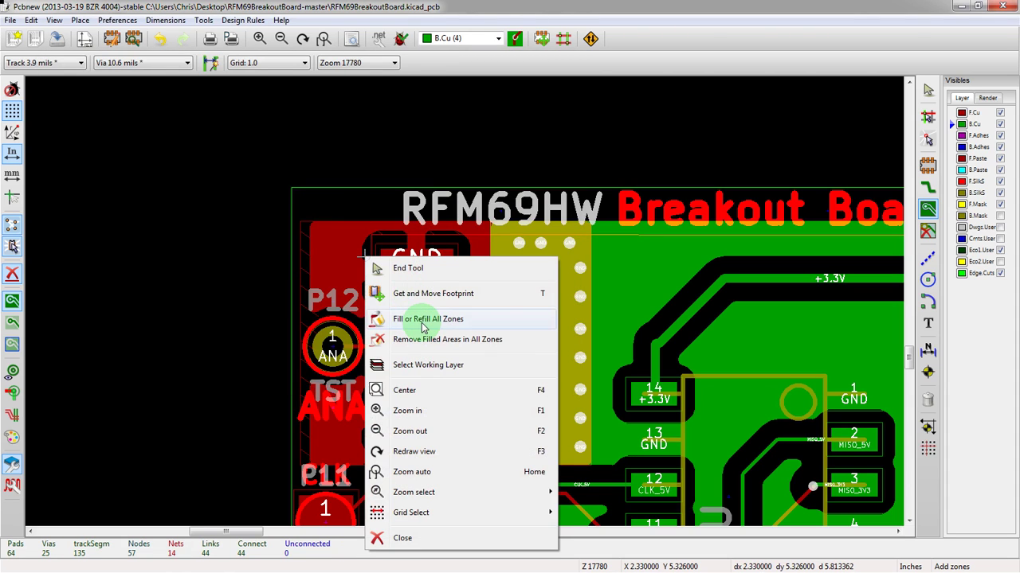
pyautogui.click(422, 326)
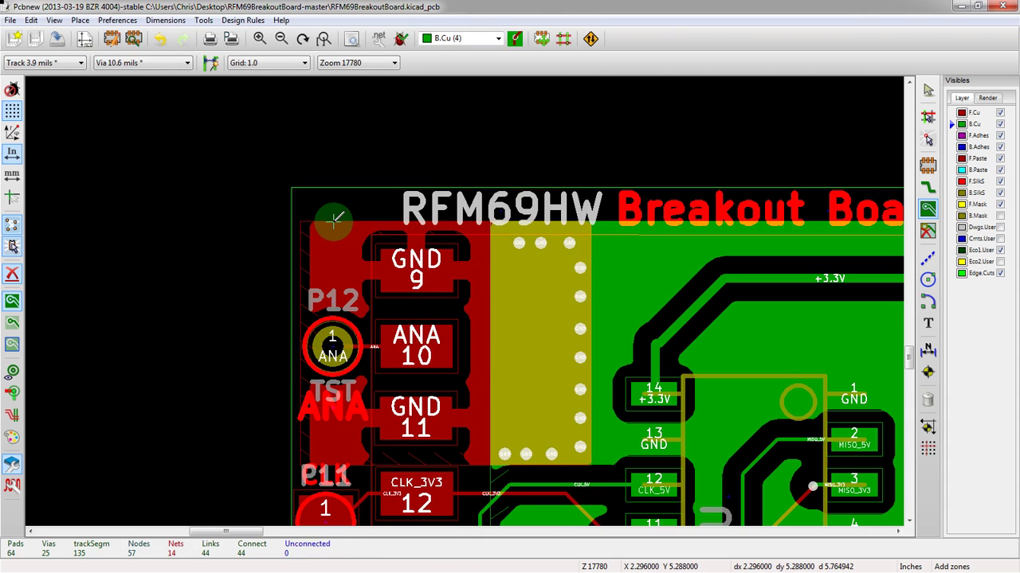
pyautogui.click(336, 219)
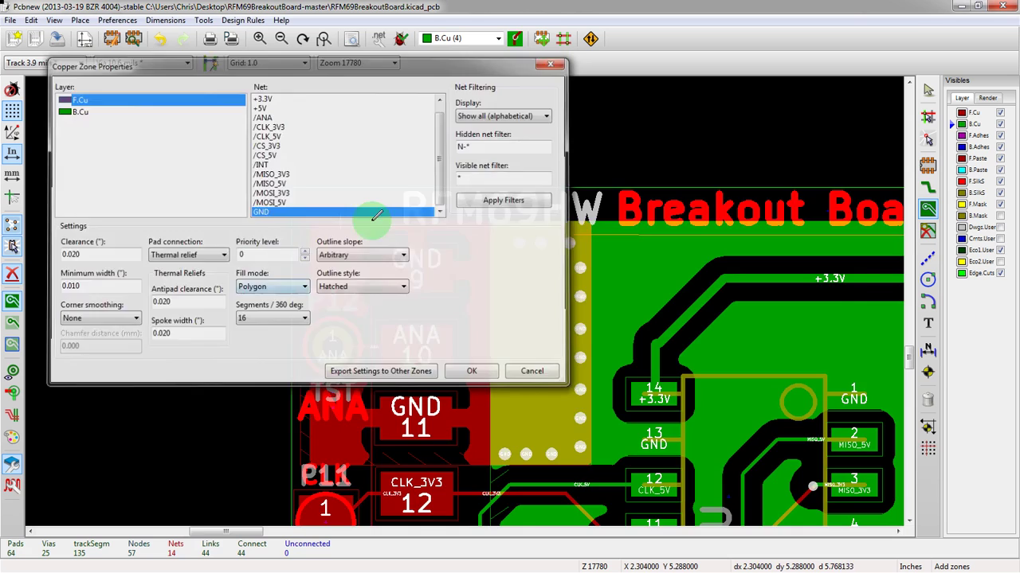
pyautogui.press('Return')
pyautogui.scroll(2, 376, 215)
# Set footprint U3's pad connection to zones to Thermal relief via Edit Parameters
pyautogui.rightClick(422, 295)
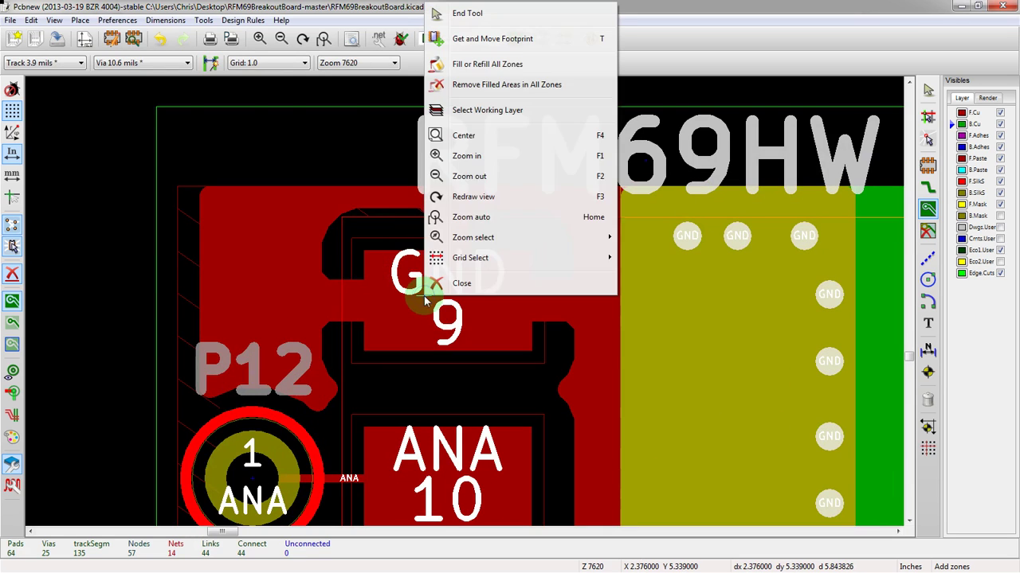
pyautogui.press('Escape')
pyautogui.press('Escape')
pyautogui.rightClick(424, 311)
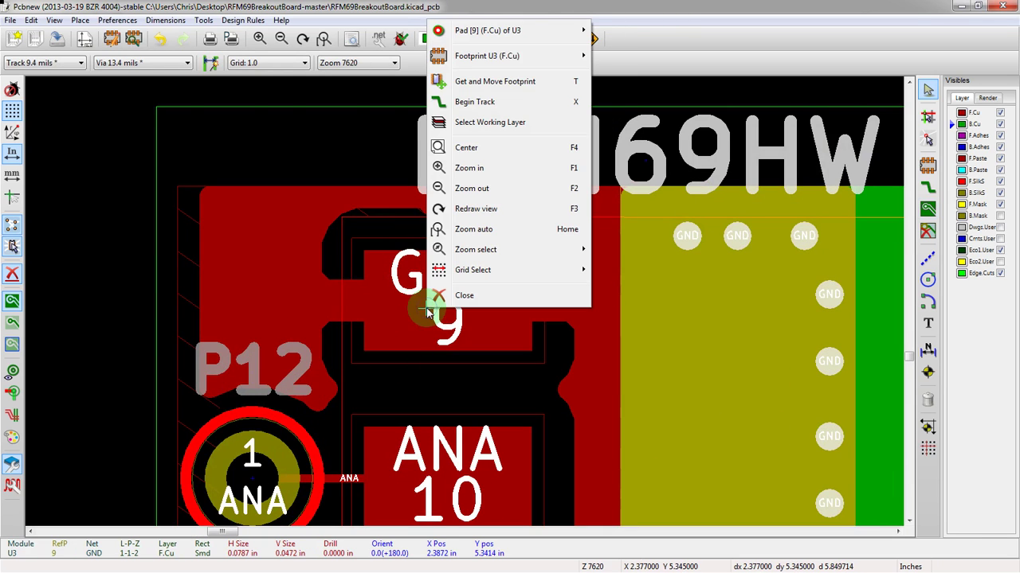
pyautogui.moveTo(530, 57)
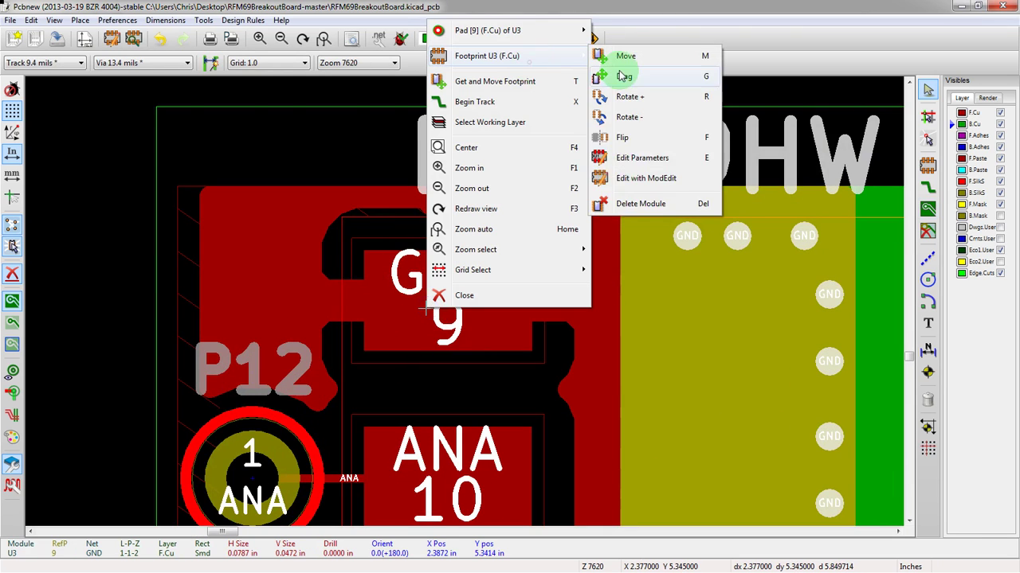
pyautogui.click(619, 159)
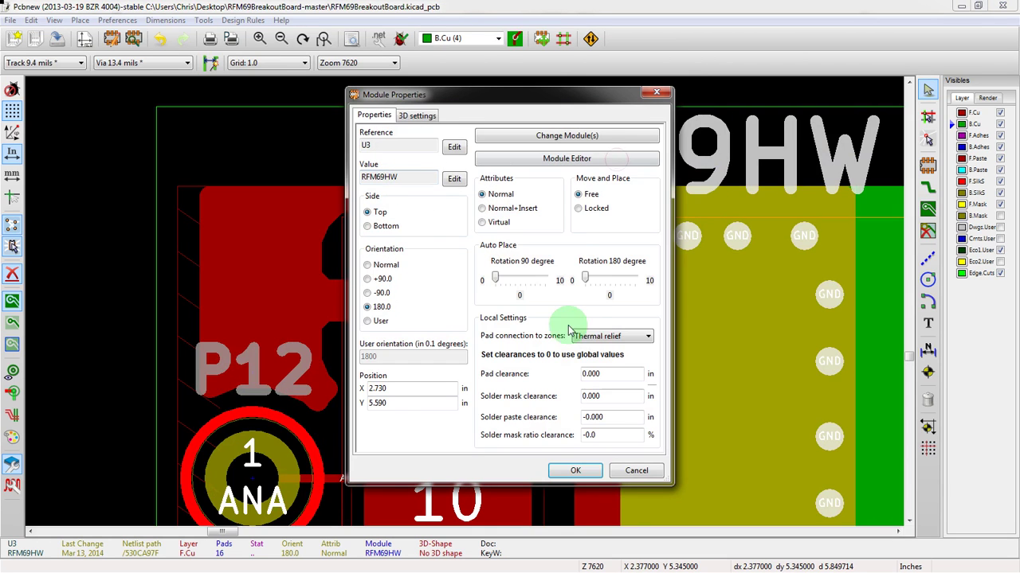
pyautogui.click(593, 336)
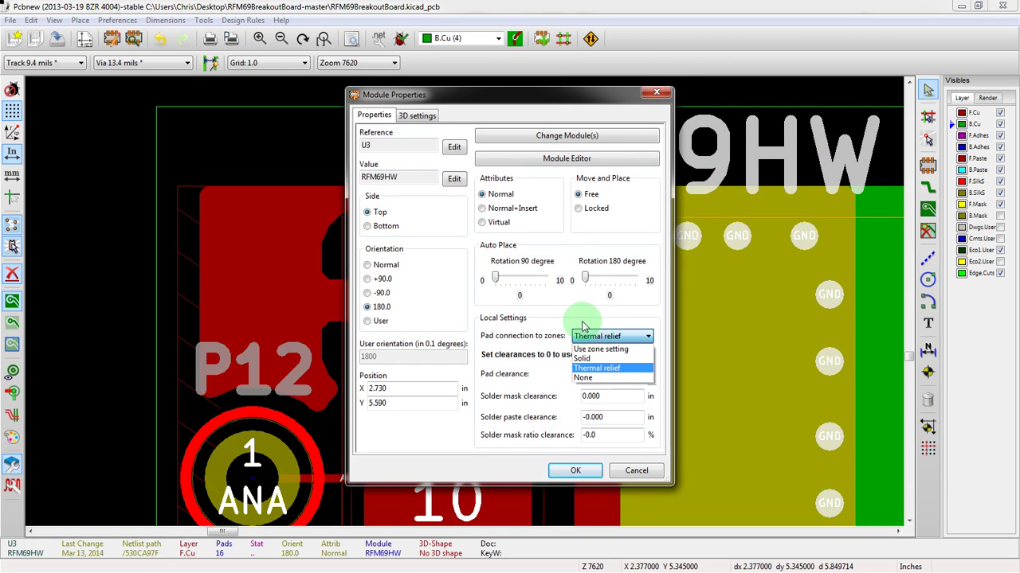
pyautogui.click(594, 319)
pyautogui.click(582, 470)
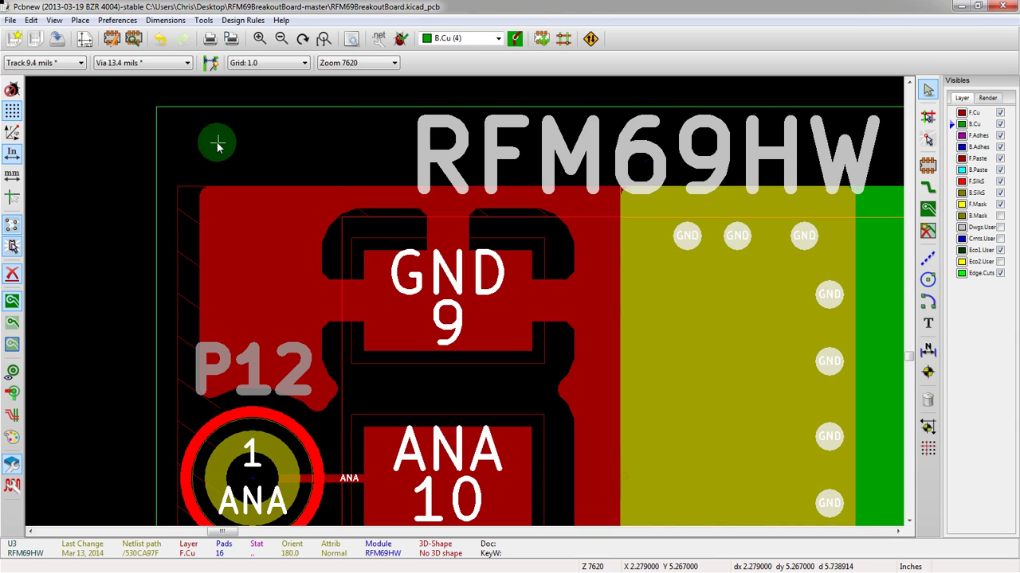
# Open the GND zone's Copper Zone Properties and edit the clearance from 0.020 to 0.010
pyautogui.click(926, 208)
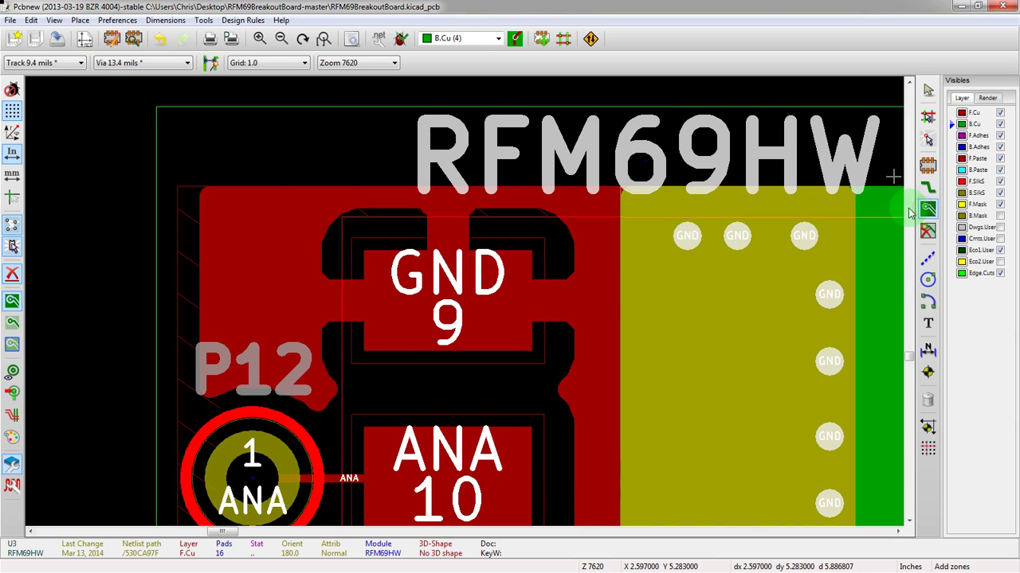
pyautogui.click(271, 182)
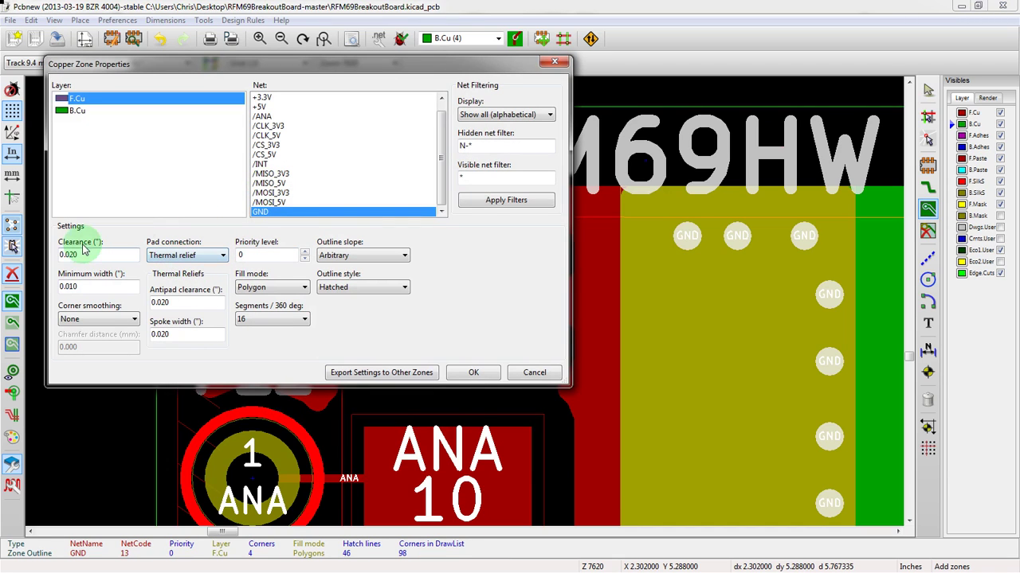
pyautogui.moveTo(359, 65); pyautogui.dragTo(901, 85)
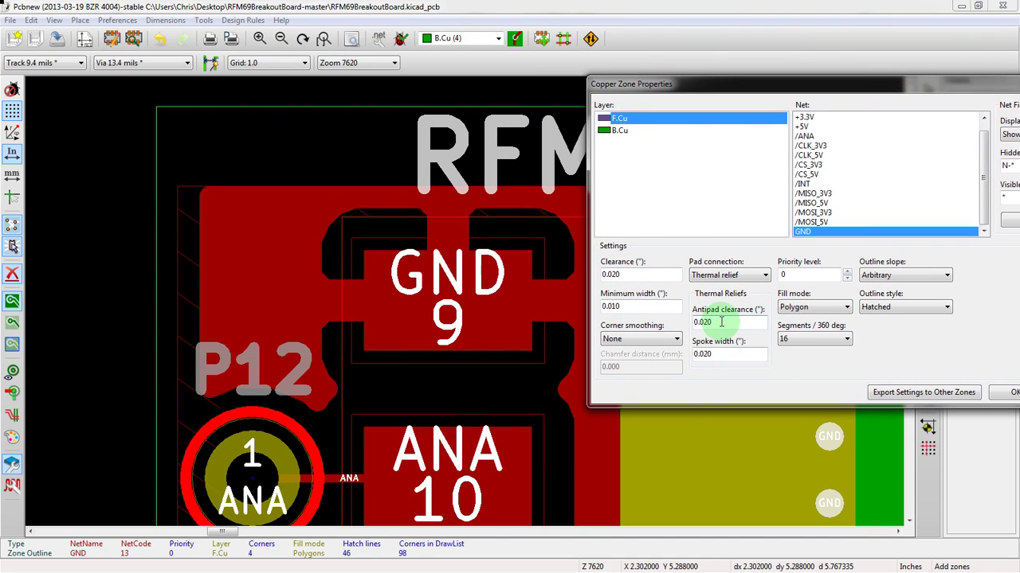
pyautogui.click(631, 272)
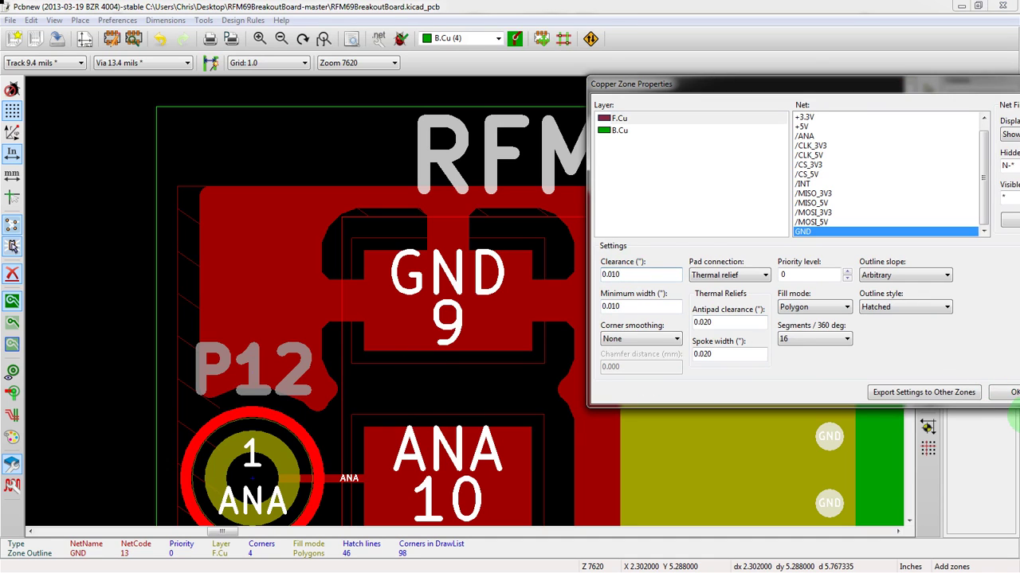
pyautogui.rightClick(267, 230)
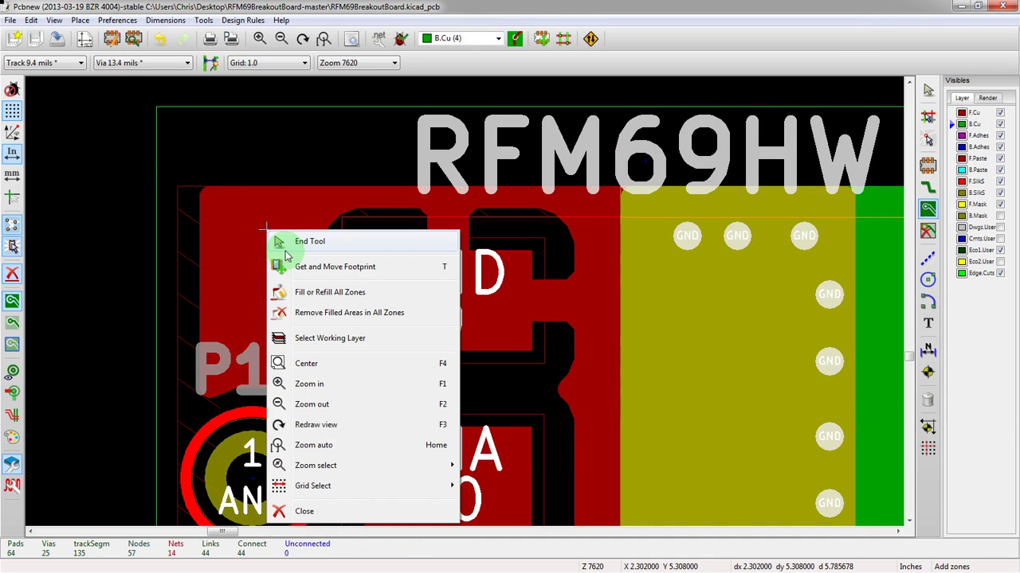
pyautogui.click(311, 293)
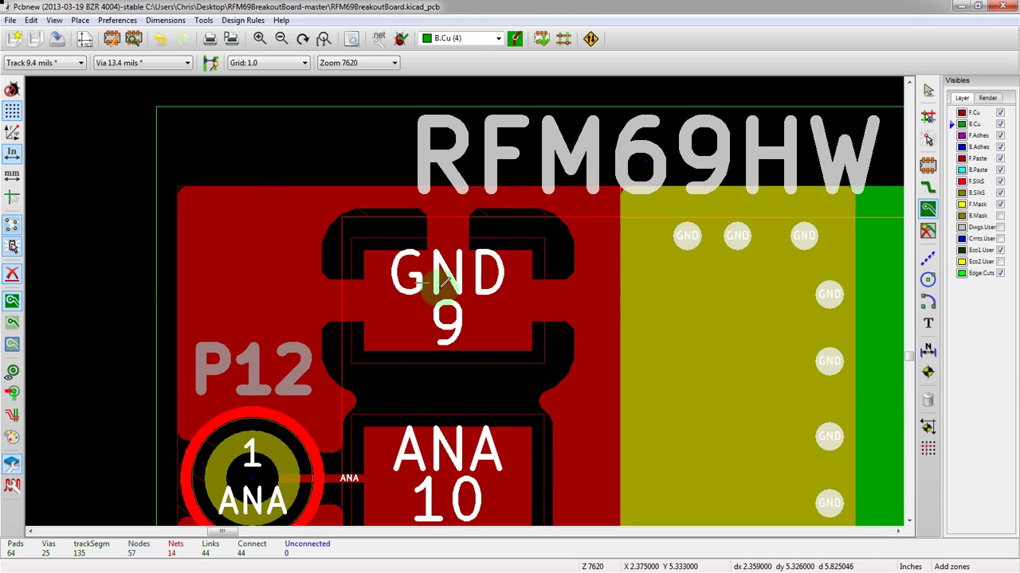
pyautogui.scroll(1, 506, 320)
pyautogui.scroll(3, 322, 434)
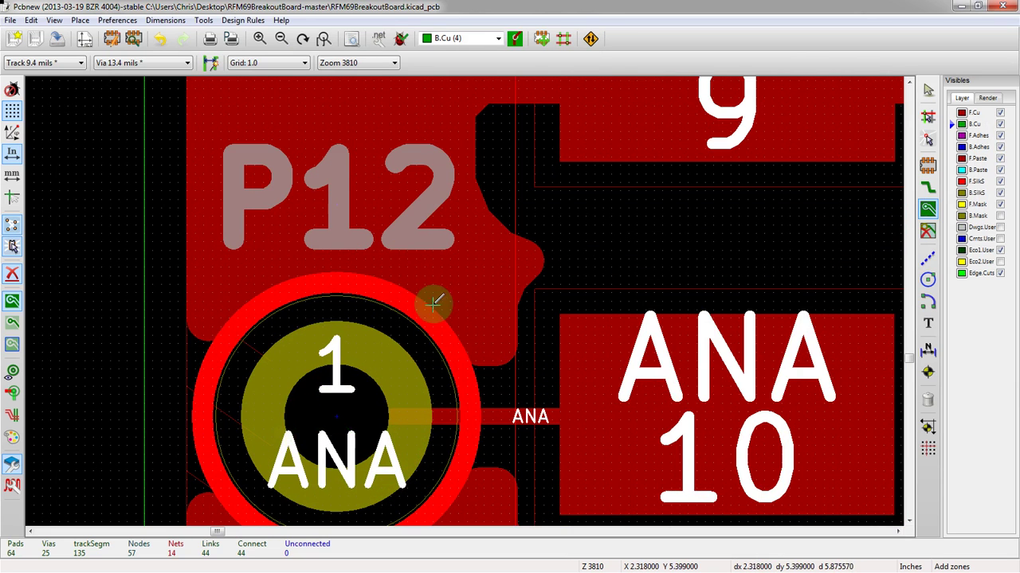
pyautogui.scroll(-1, 495, 327)
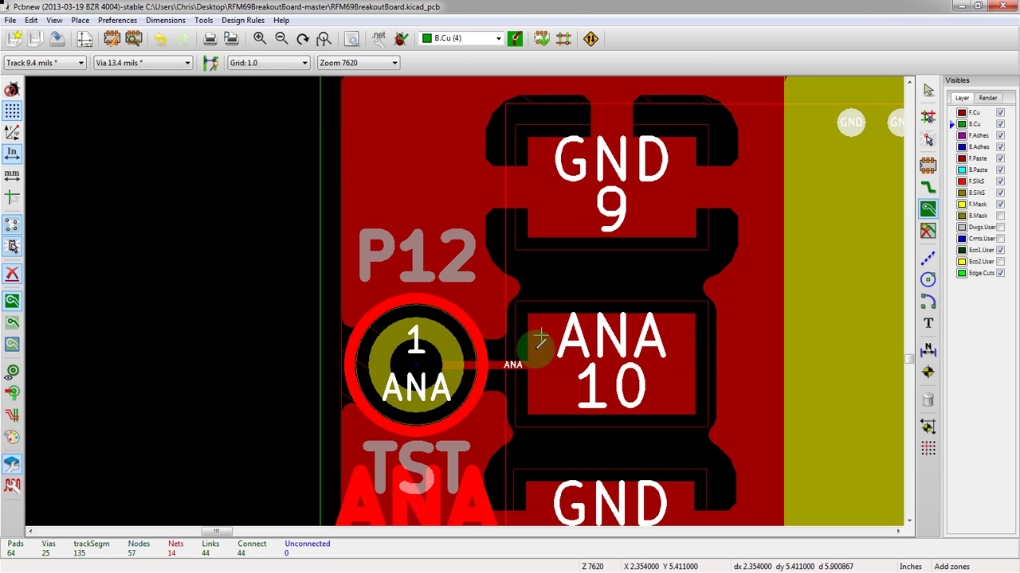
pyautogui.scroll(1, 438, 254)
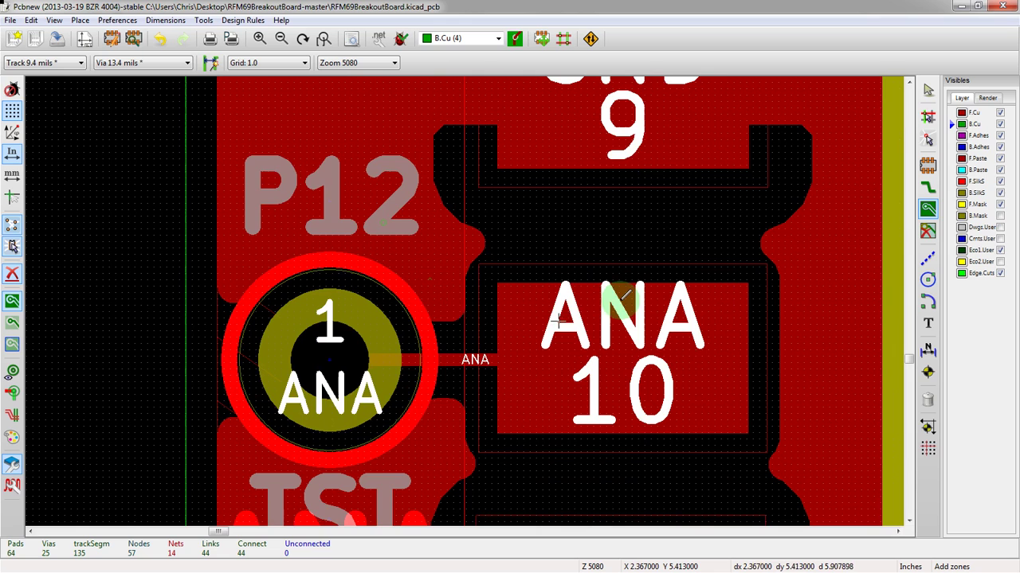
pyautogui.moveTo(414, 378); pyautogui.dragTo(312, 254, button='middle')
pyautogui.scroll(-2, 312, 254)
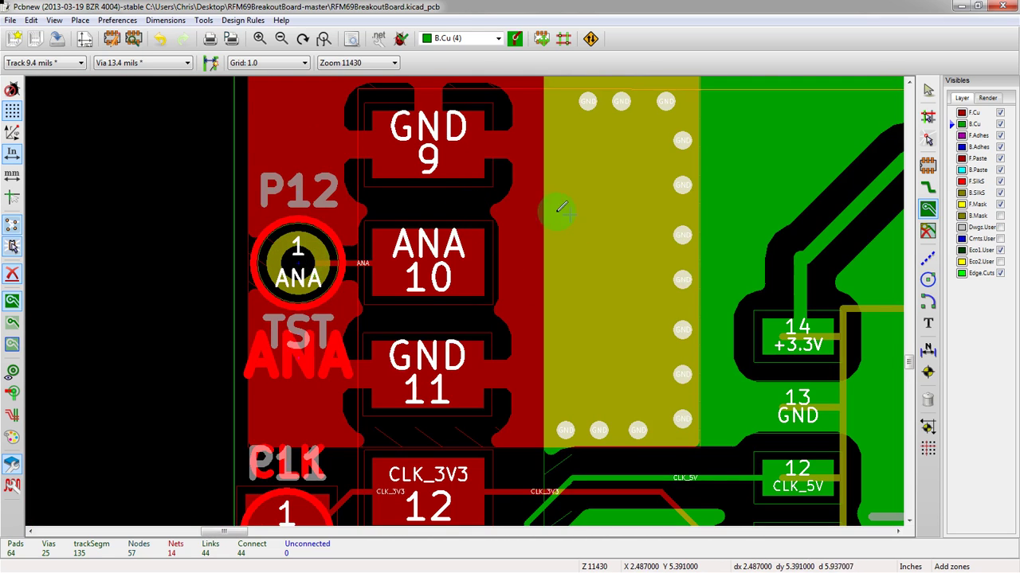
# Lower the GND zone's antipad clearance to 0.010 inch and refill all zones
pyautogui.rightClick(310, 143)
pyautogui.click(250, 159)
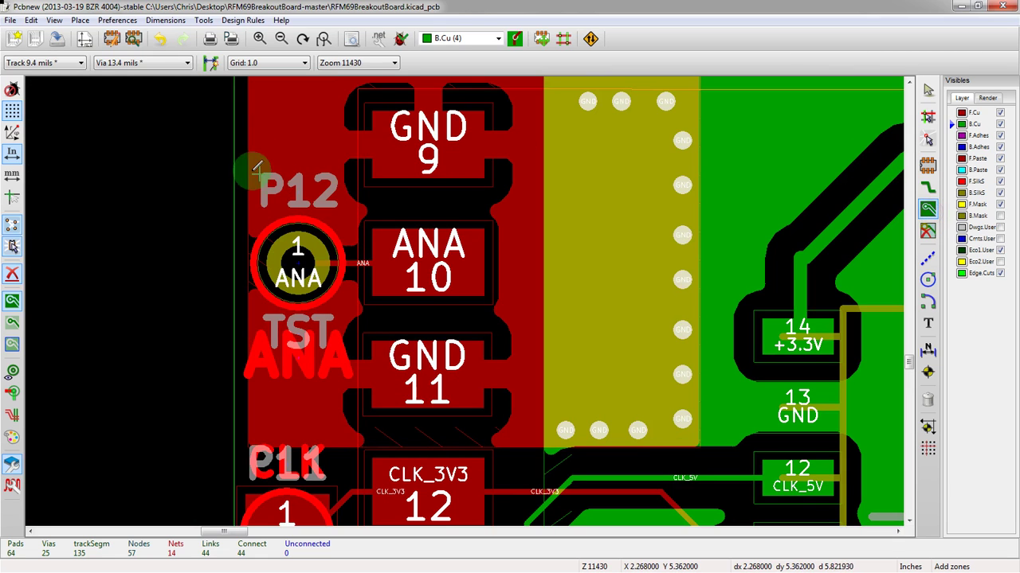
pyautogui.click(254, 164)
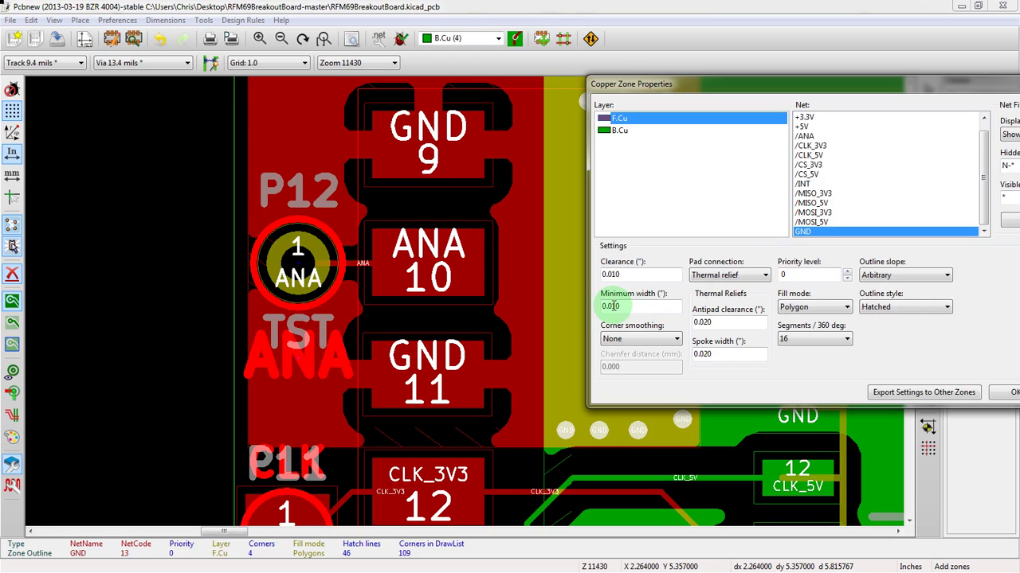
pyautogui.click(704, 323)
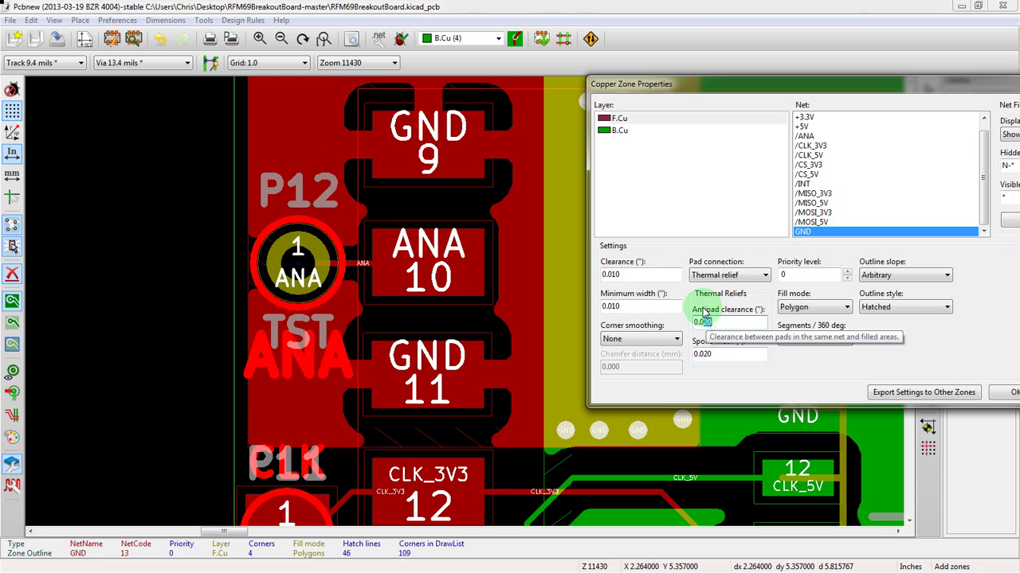
pyautogui.write('10')
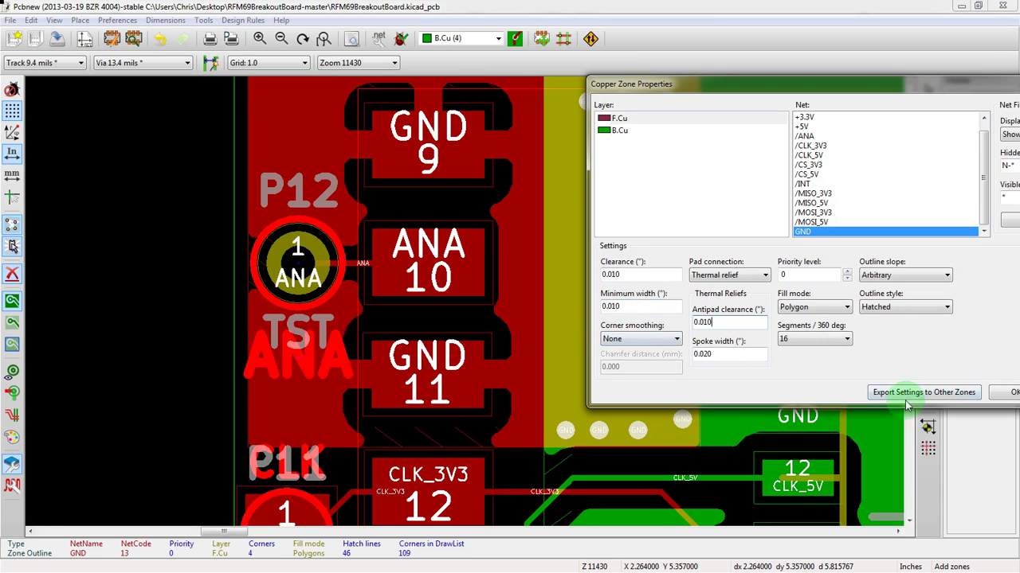
pyautogui.click(1003, 392)
pyautogui.rightClick(314, 140)
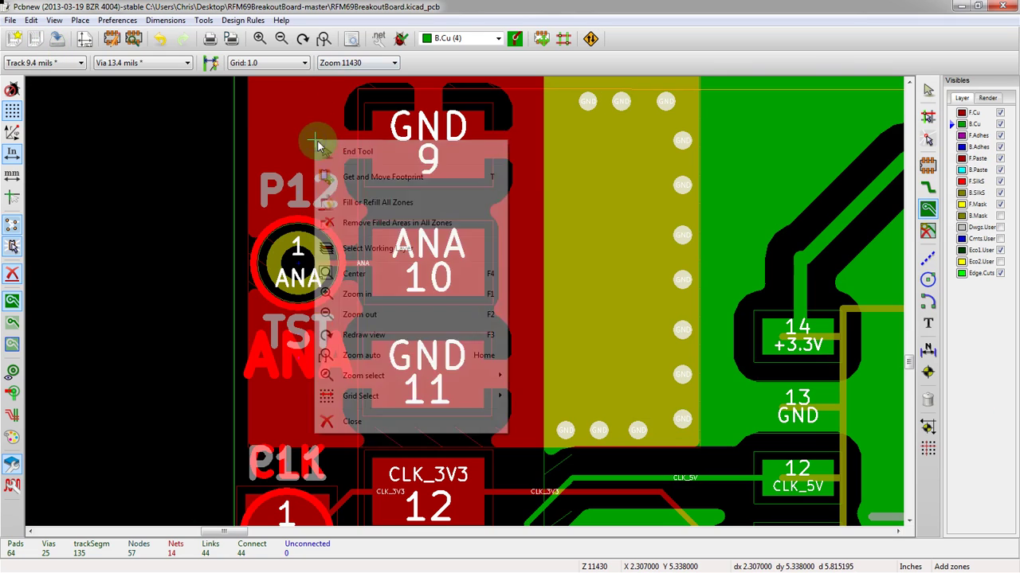
pyautogui.click(378, 202)
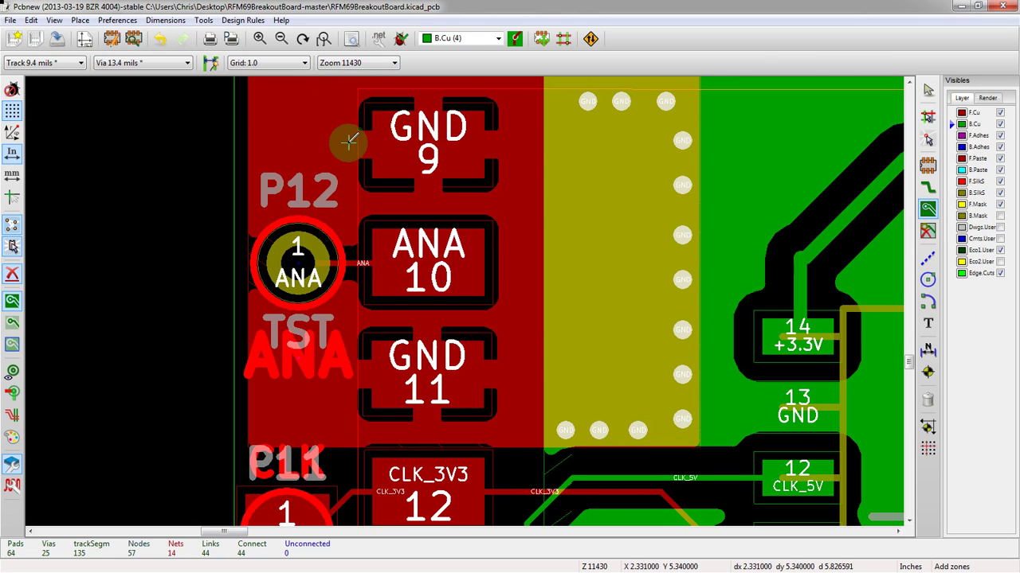
pyautogui.scroll(1, 424, 114)
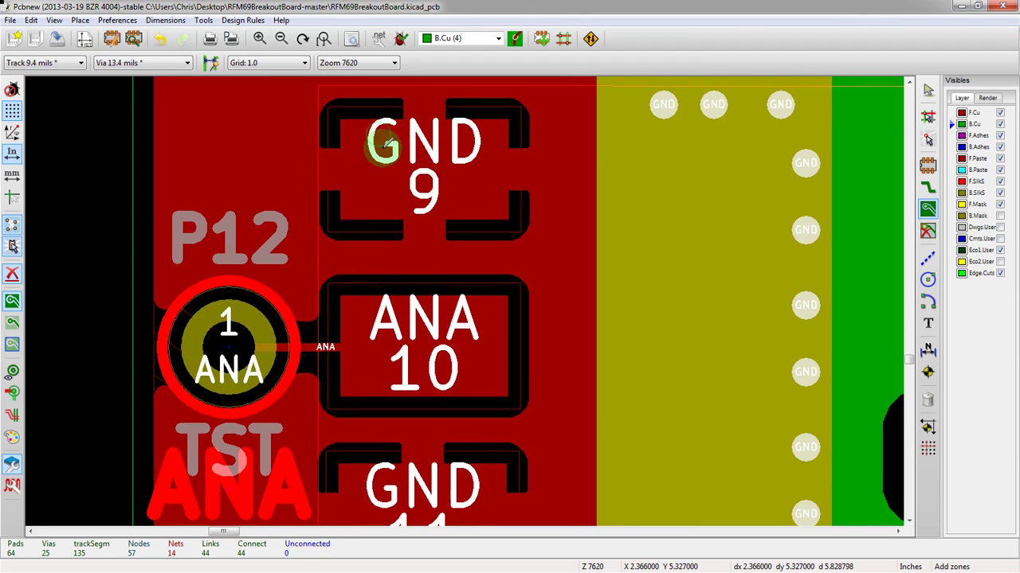
pyautogui.moveTo(375, 141); pyautogui.dragTo(400, 221, button='middle')
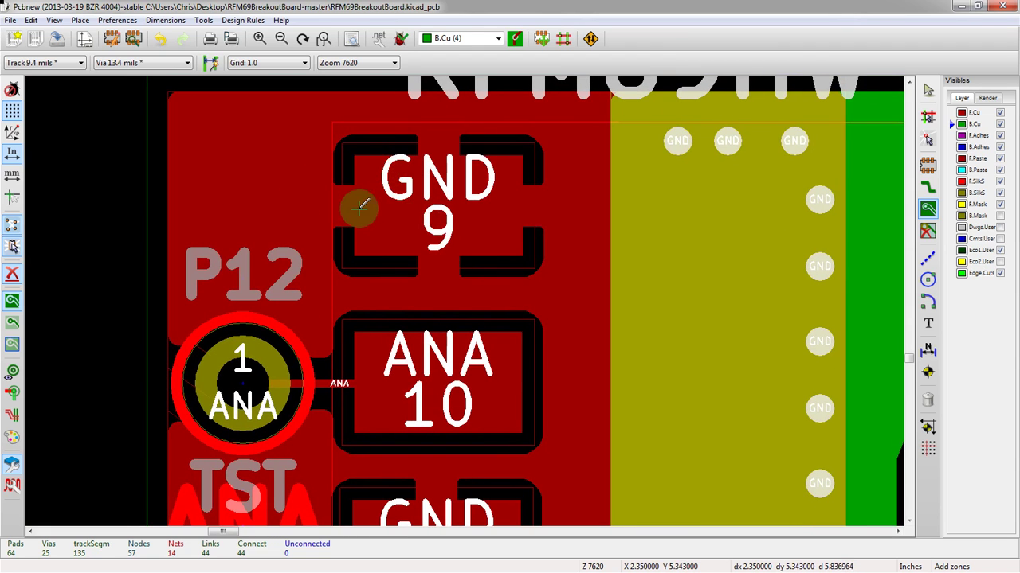
pyautogui.scroll(-1, 335, 174)
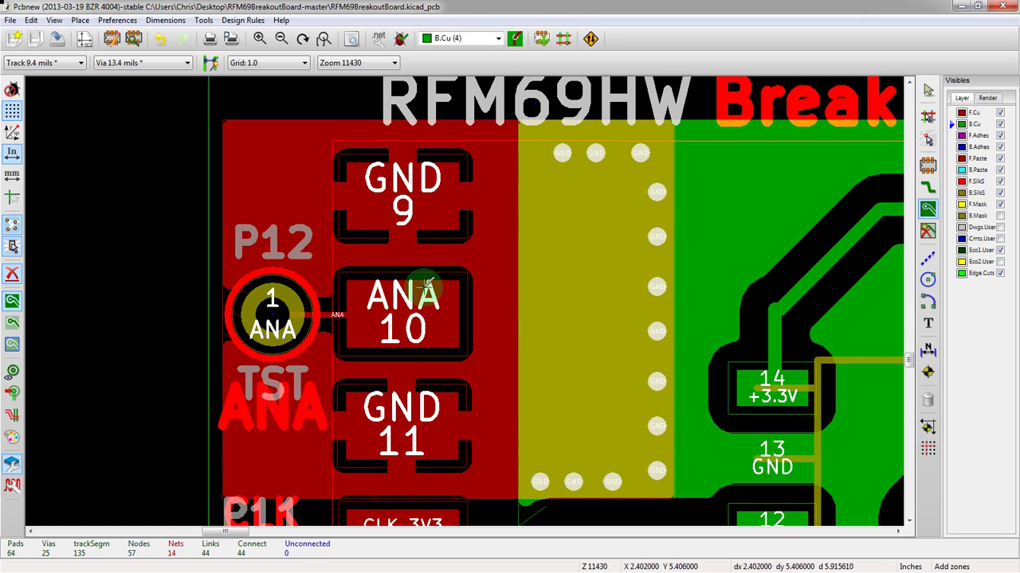
pyautogui.rightClick(271, 159)
pyautogui.press('Escape')
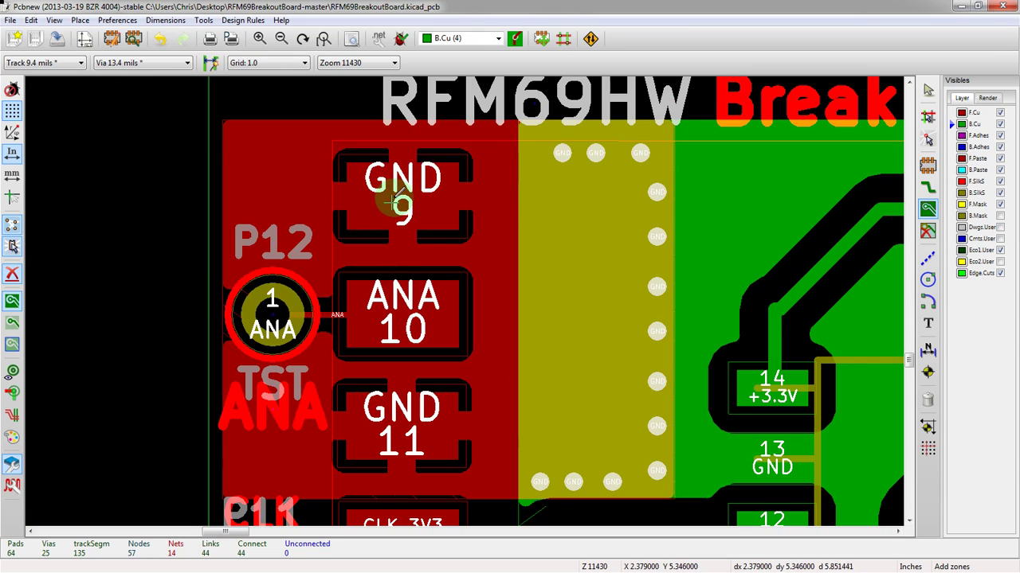
# Set the GND zone's thermal spoke width to 0.011 inch after the minimum-width error
pyautogui.rightClick(307, 191)
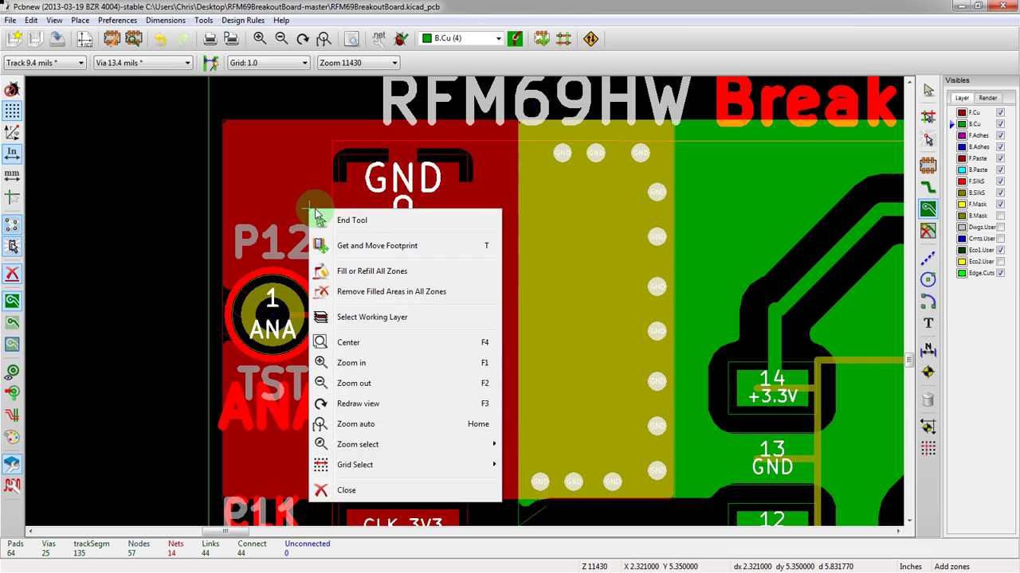
pyautogui.press('Escape')
pyautogui.click(266, 151)
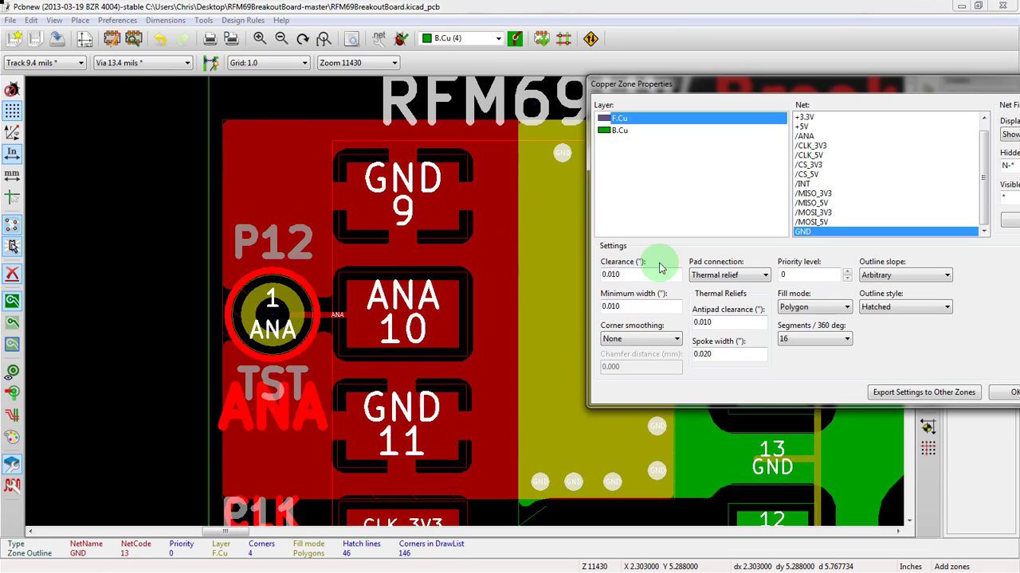
pyautogui.moveTo(700, 354); pyautogui.dragTo(715, 353)
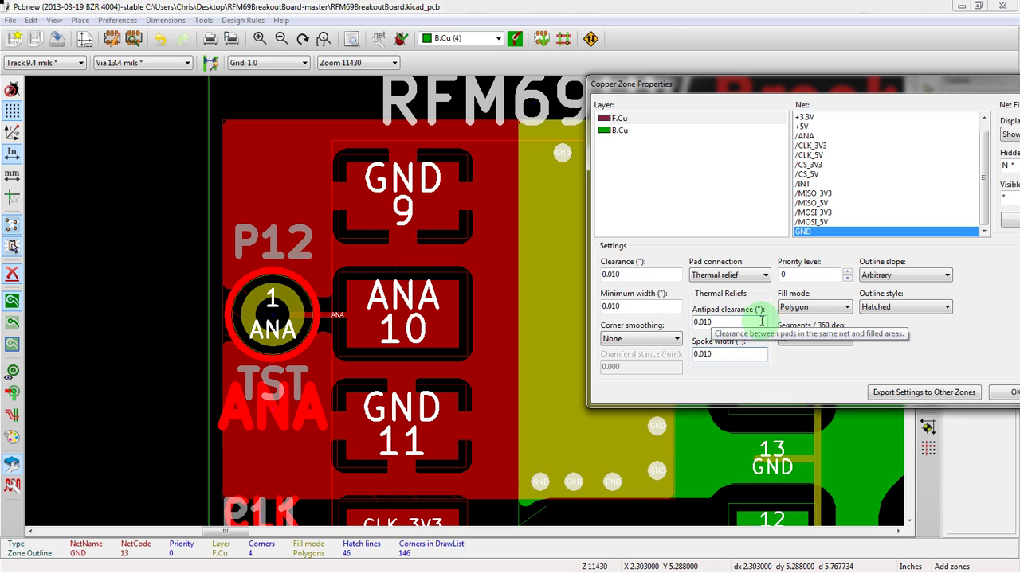
pyautogui.moveTo(693, 85); pyautogui.dragTo(562, 74)
pyautogui.click(879, 373)
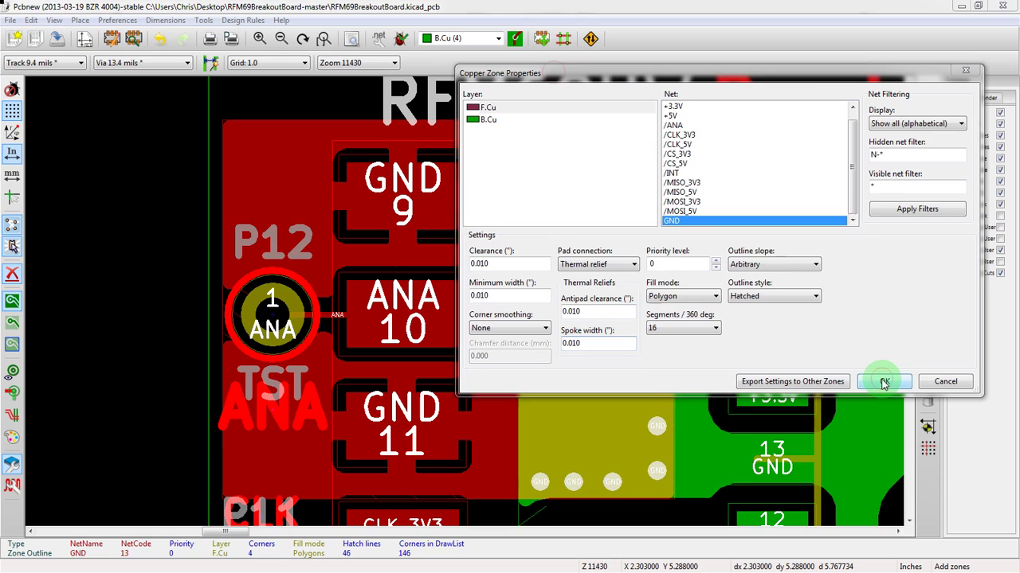
pyautogui.click(823, 267)
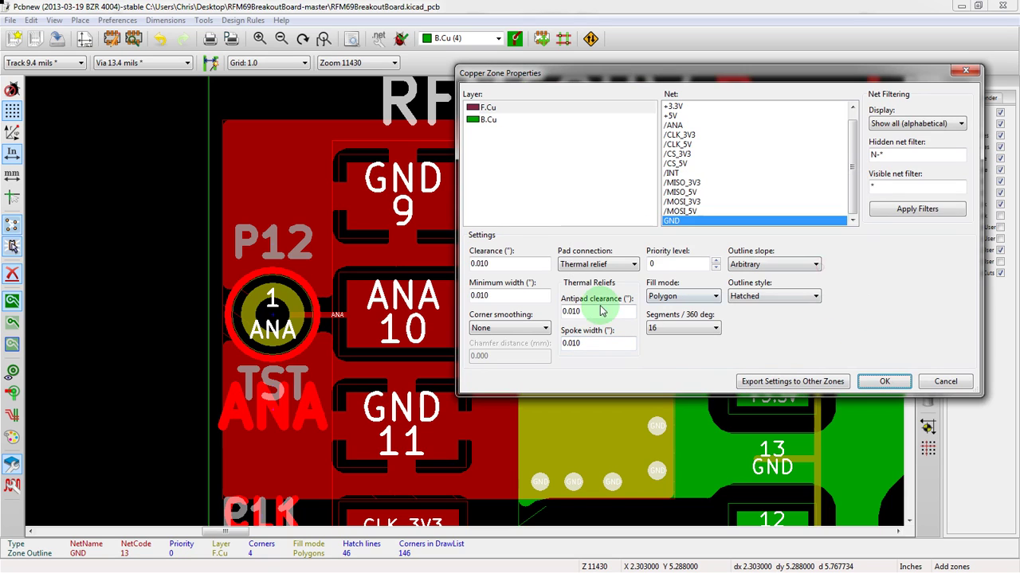
pyautogui.click(568, 342)
pyautogui.moveTo(577, 343); pyautogui.dragTo(637, 316)
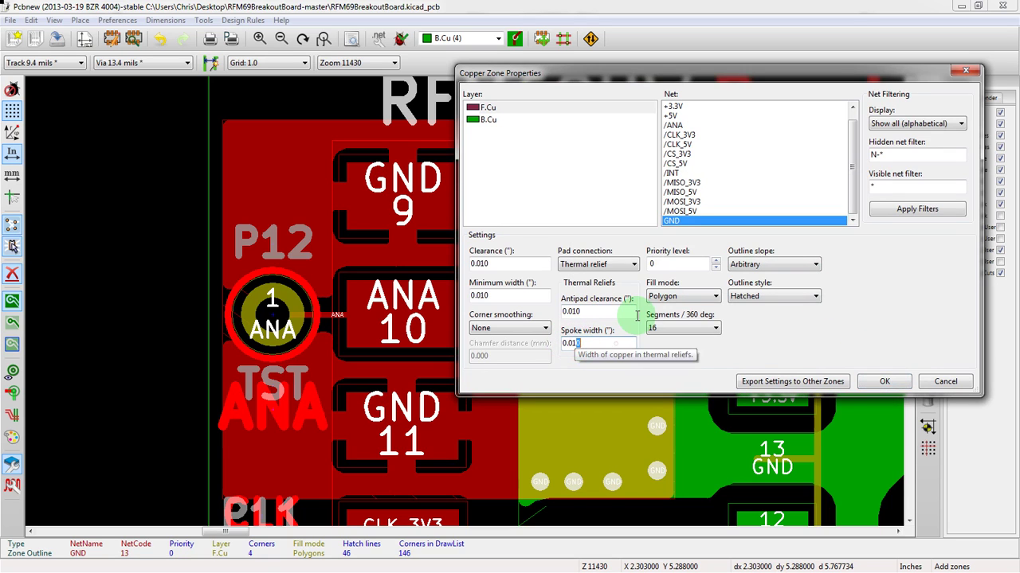
pyautogui.write('1')
pyautogui.click(880, 382)
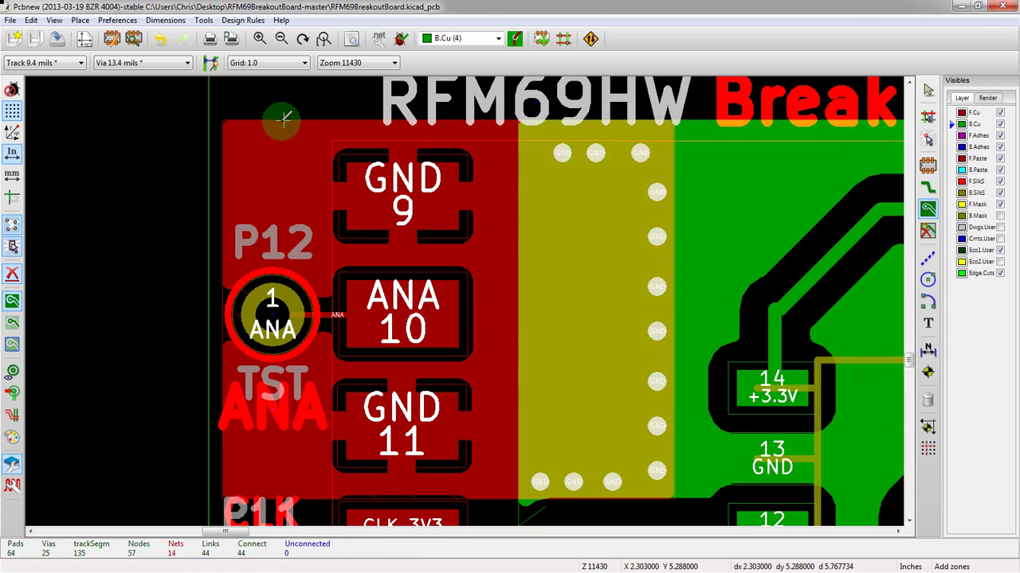
# Refill all zones with the thinner thermal spokes
pyautogui.scroll(2, 330, 186)
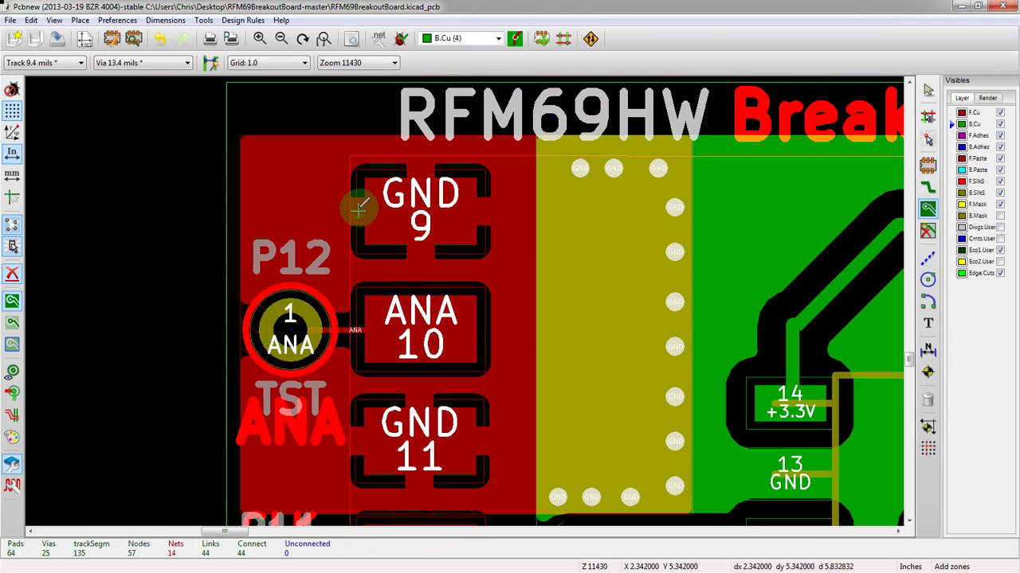
pyautogui.rightClick(360, 202)
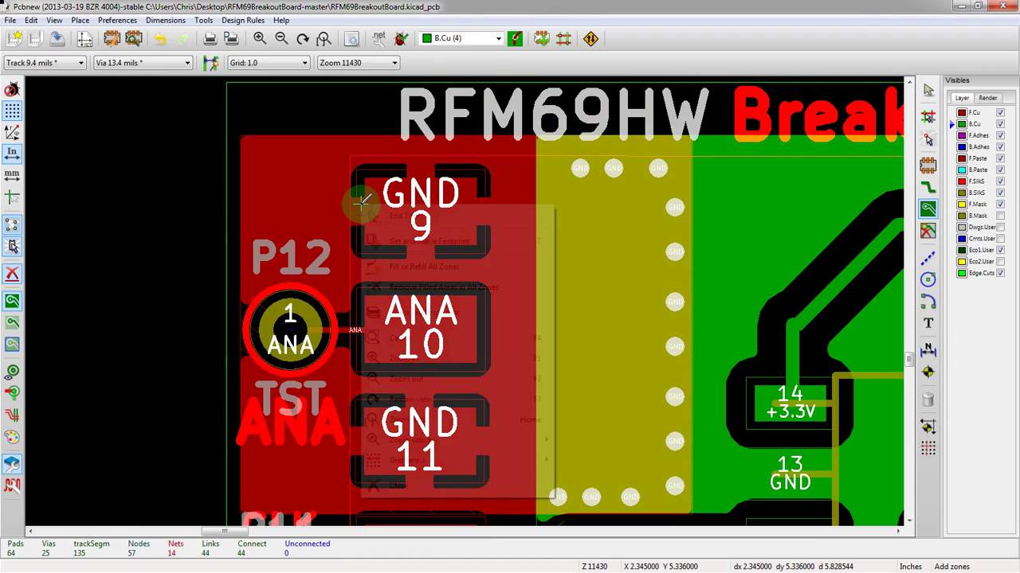
pyautogui.click(396, 268)
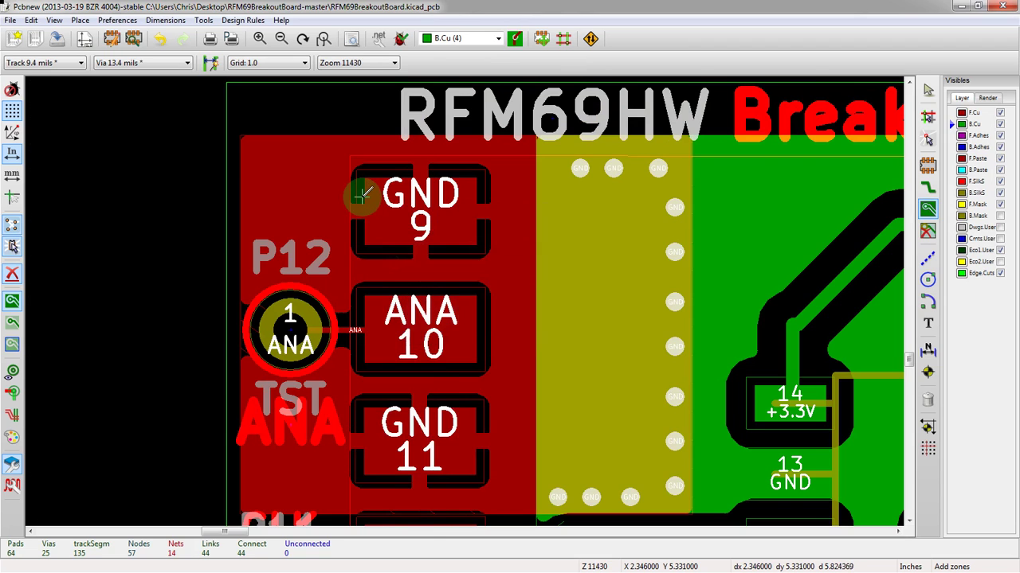
pyautogui.scroll(1, 358, 186)
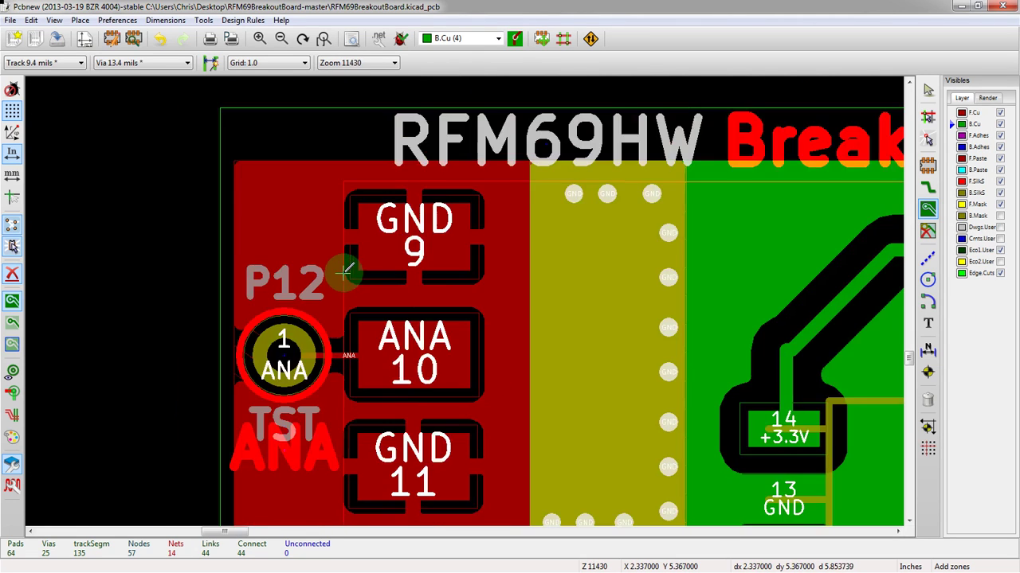
pyautogui.scroll(-2, 326, 283)
pyautogui.scroll(1, 392, 284)
pyautogui.scroll(-2, 402, 267)
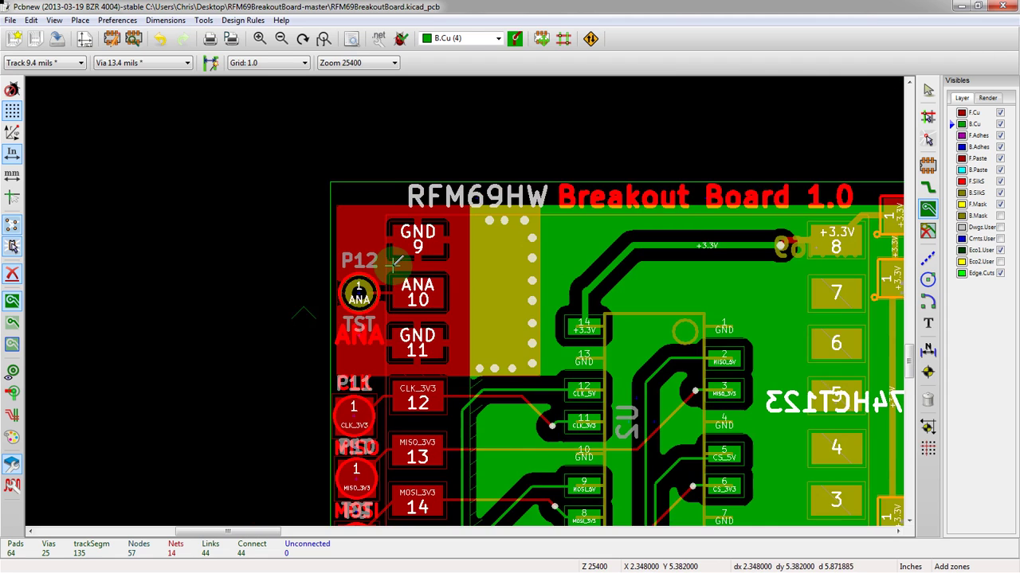
pyautogui.scroll(1, 398, 255)
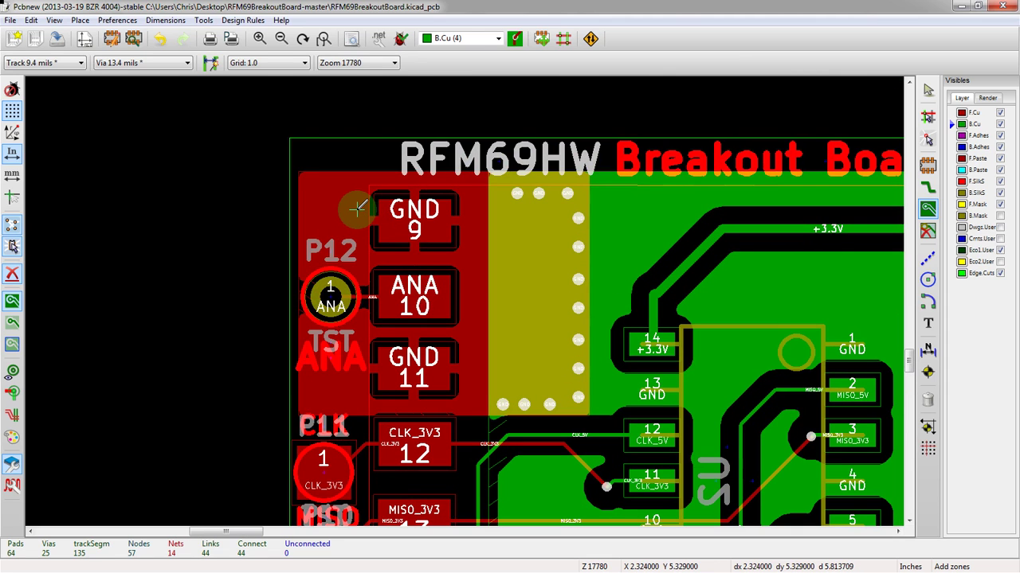
pyautogui.scroll(1, 358, 208)
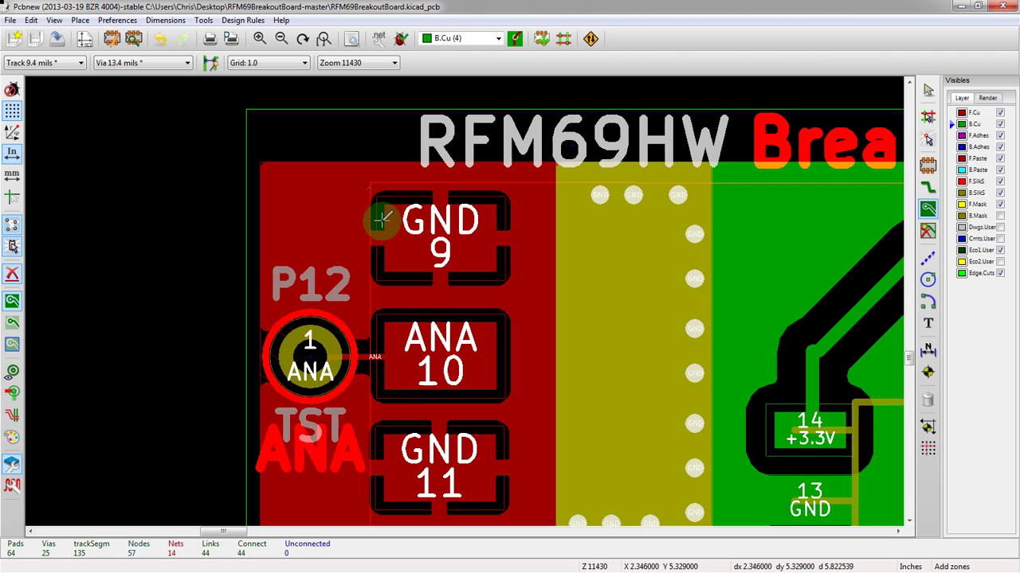
pyautogui.scroll(-2, 334, 199)
pyautogui.scroll(1, 279, 188)
pyautogui.scroll(1, 232, 154)
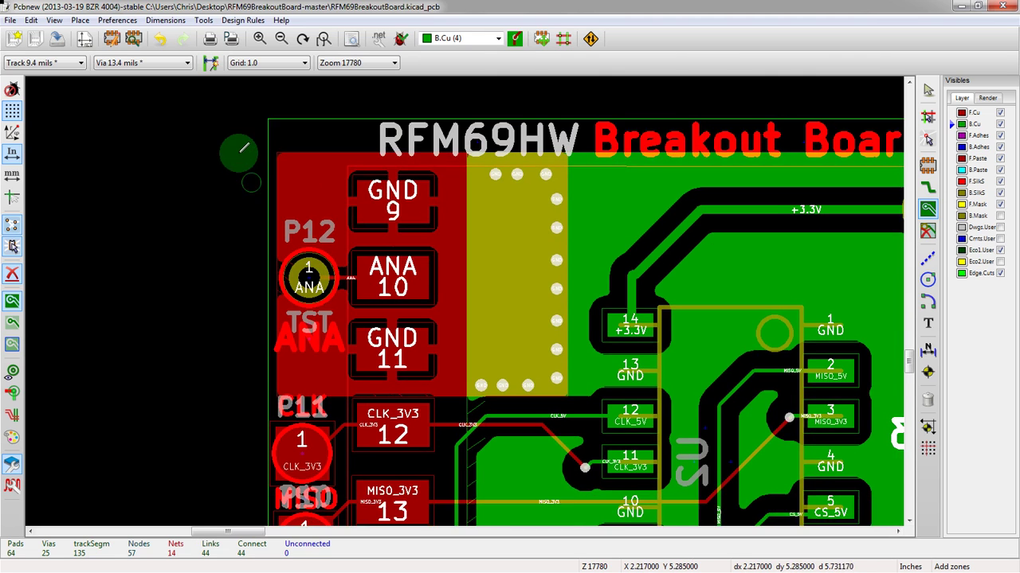
pyautogui.scroll(-1, 228, 155)
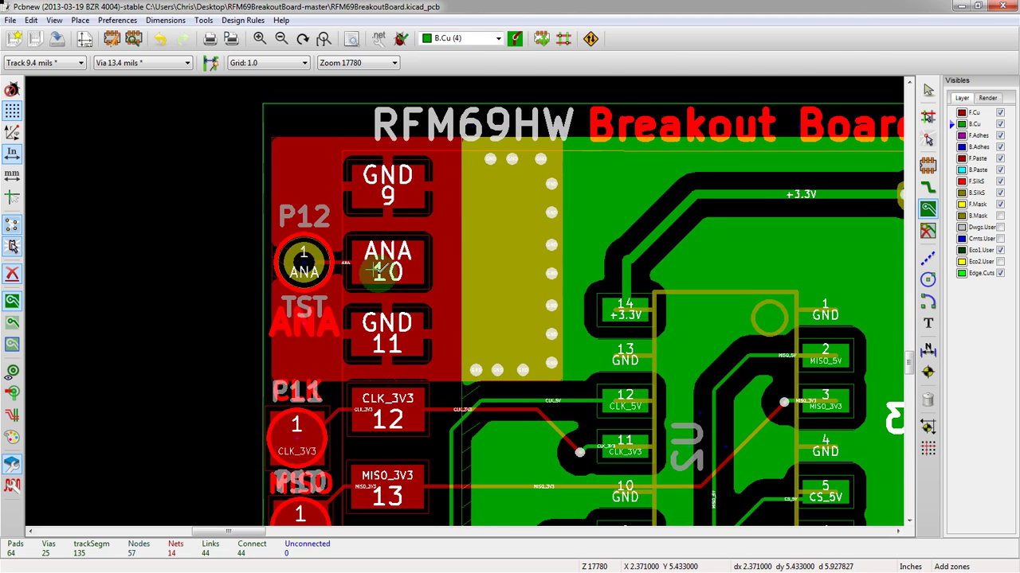